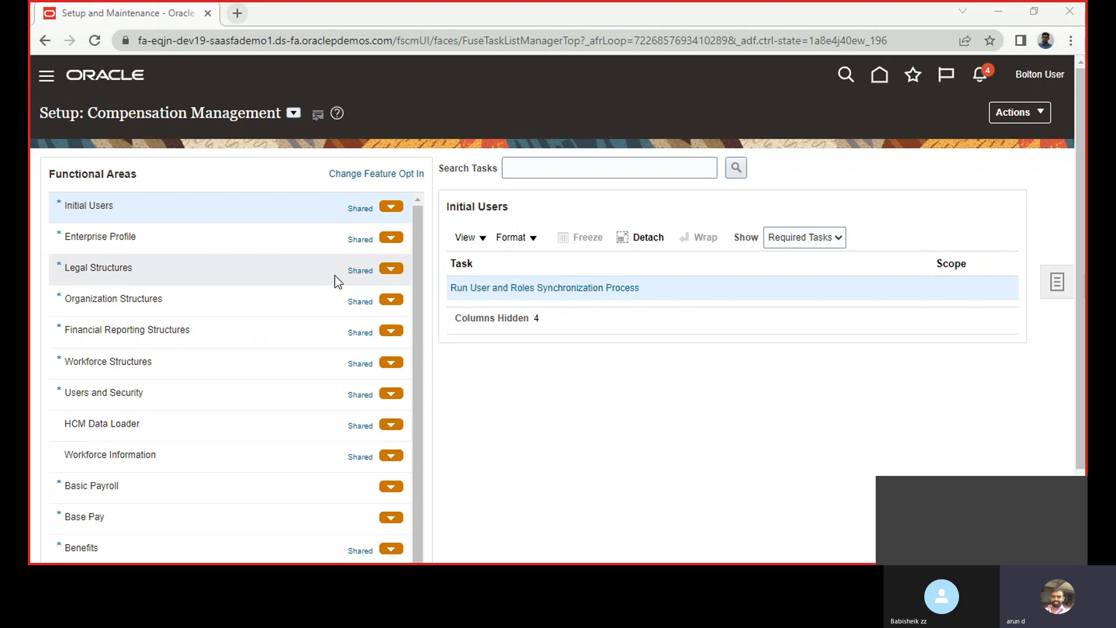
Switch the setup to Financials and open the Manage Chart of Accounts Value Sets task under Financial Reporting Structures
left_click(294, 112)
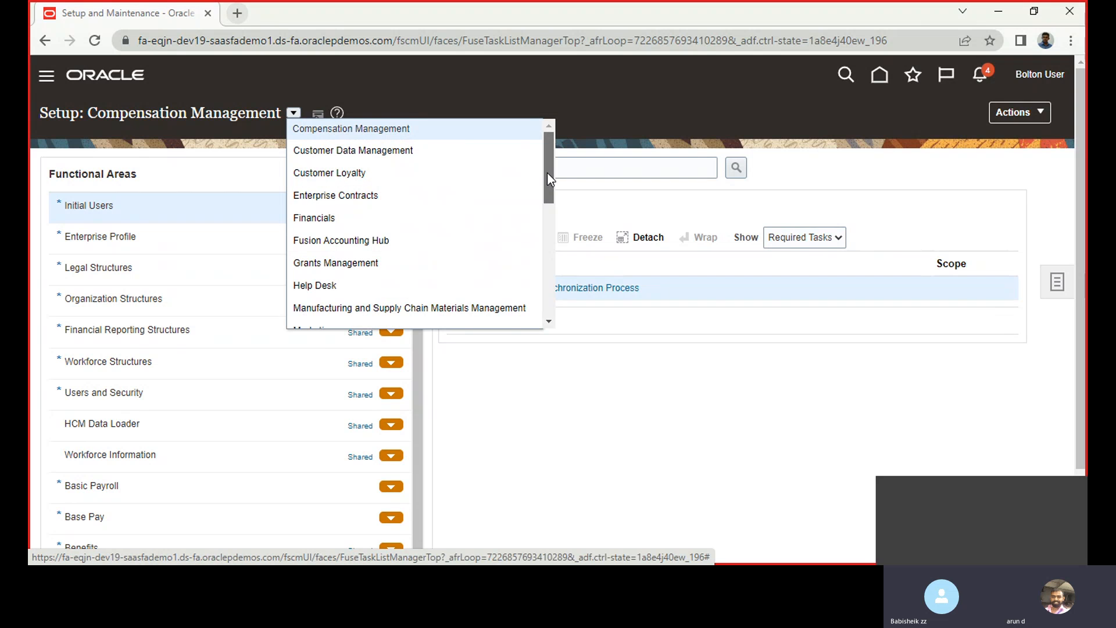
scroll(547, 172, "down", 2)
left_click(312, 155)
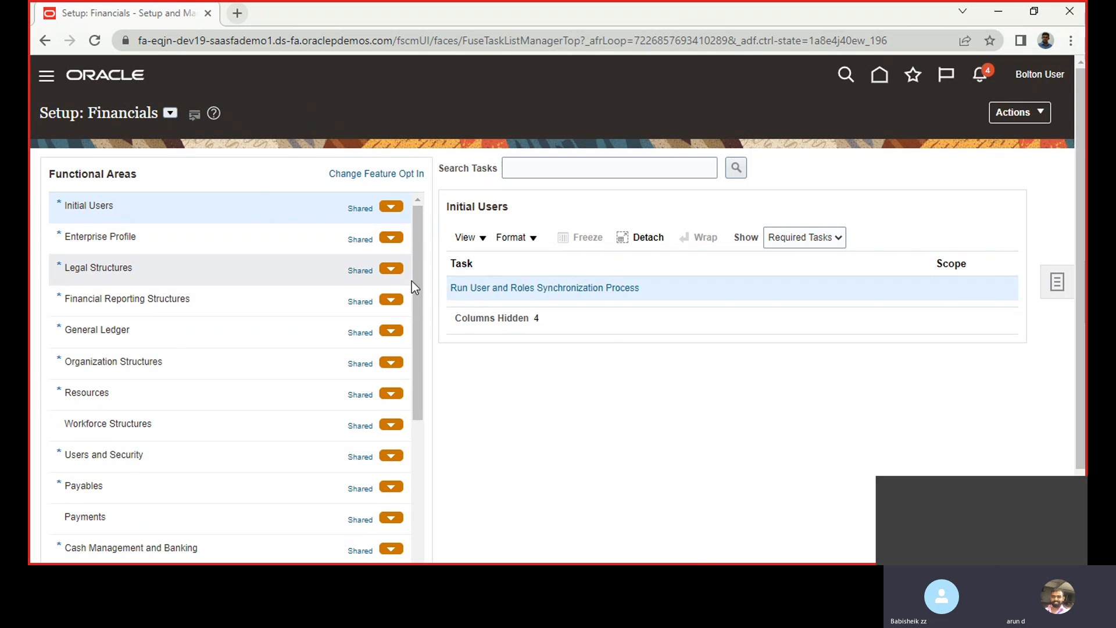
left_click(154, 299)
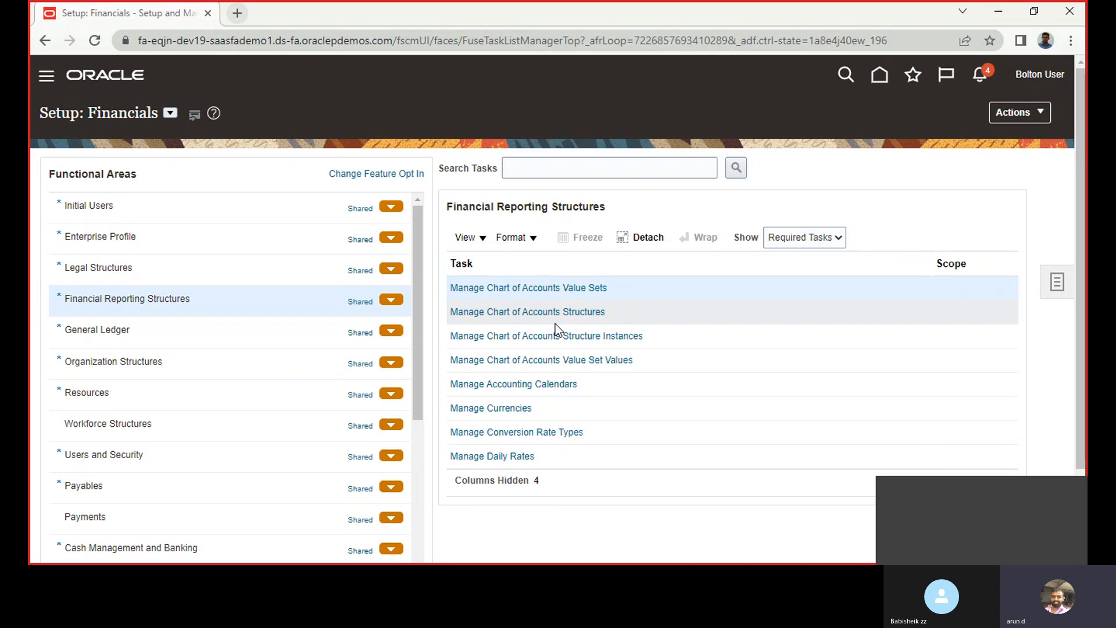
left_click(545, 289)
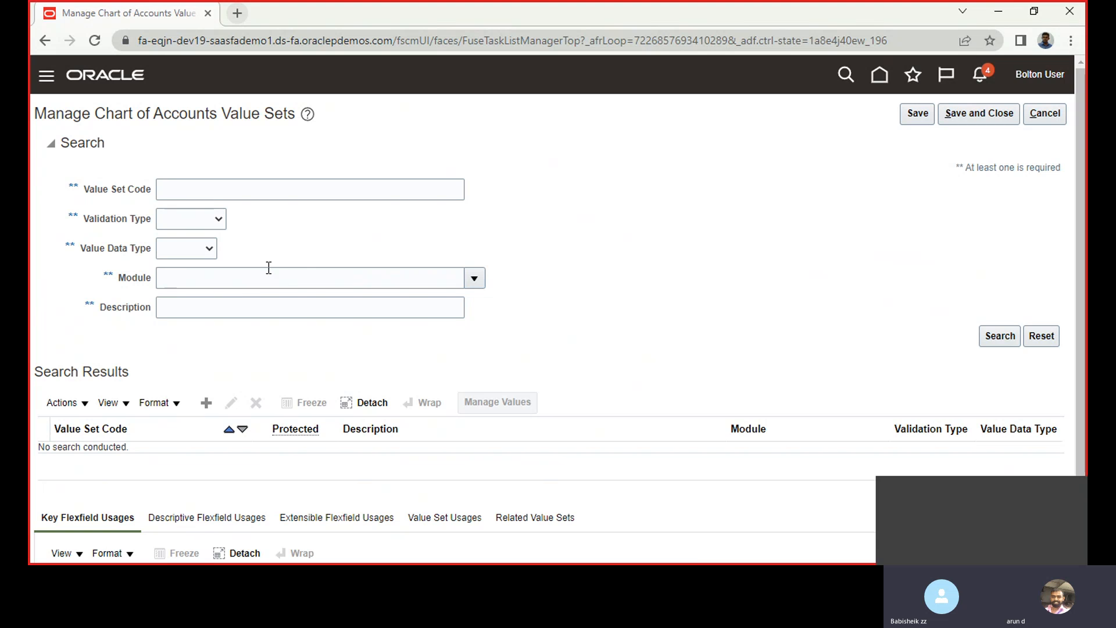
Start a new value set with the code "DH Value set" and General Ledger as its module
left_click(207, 402)
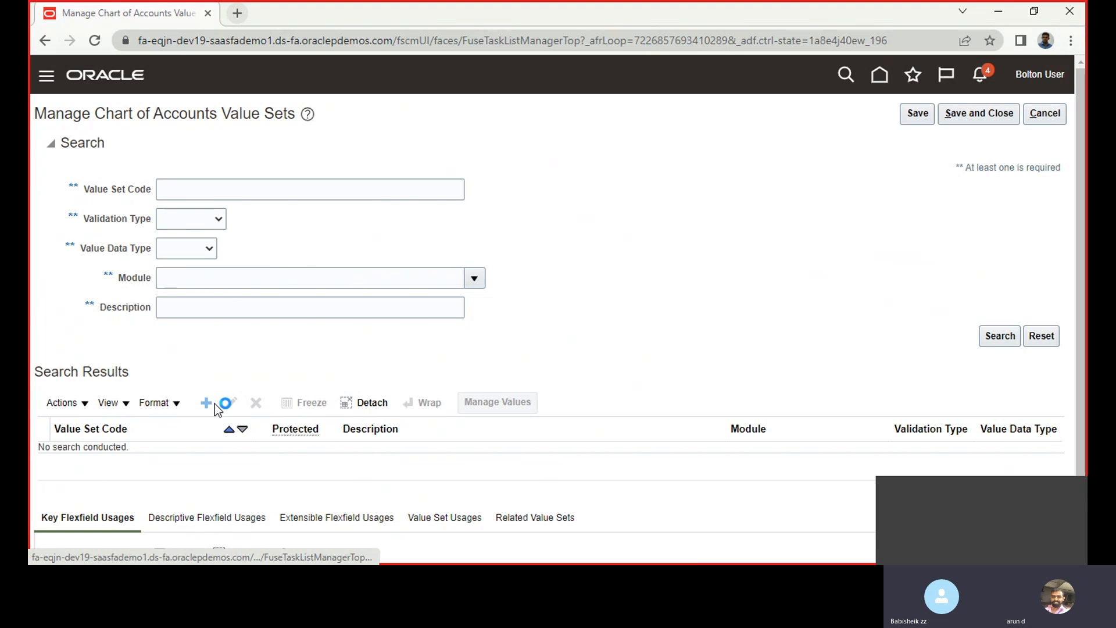
left_click(256, 147)
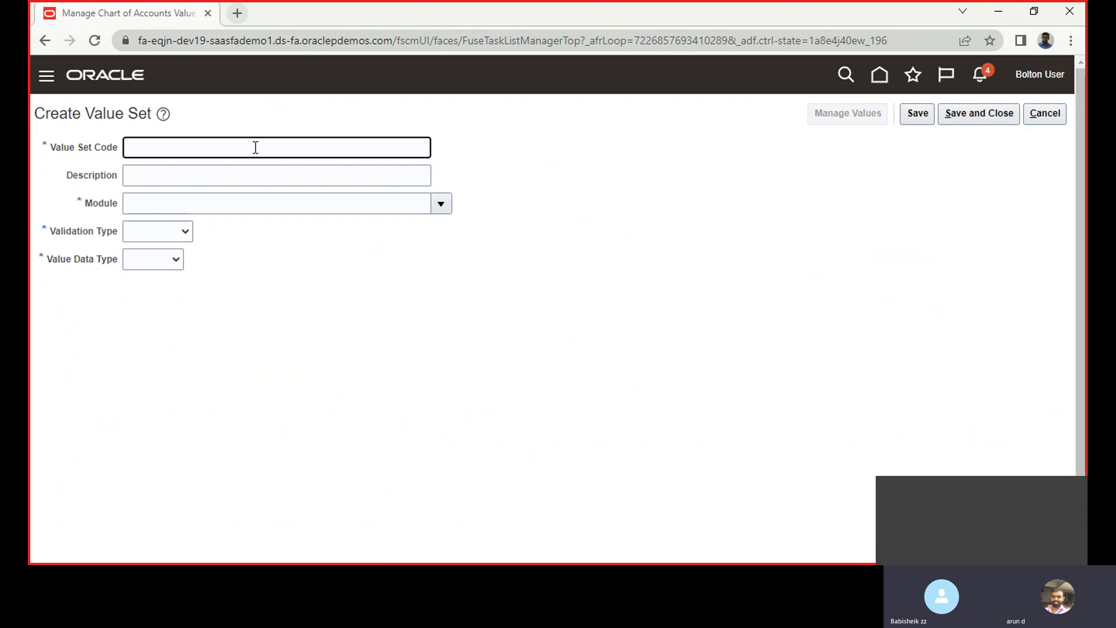
type("DH Value set")
key("Tab")
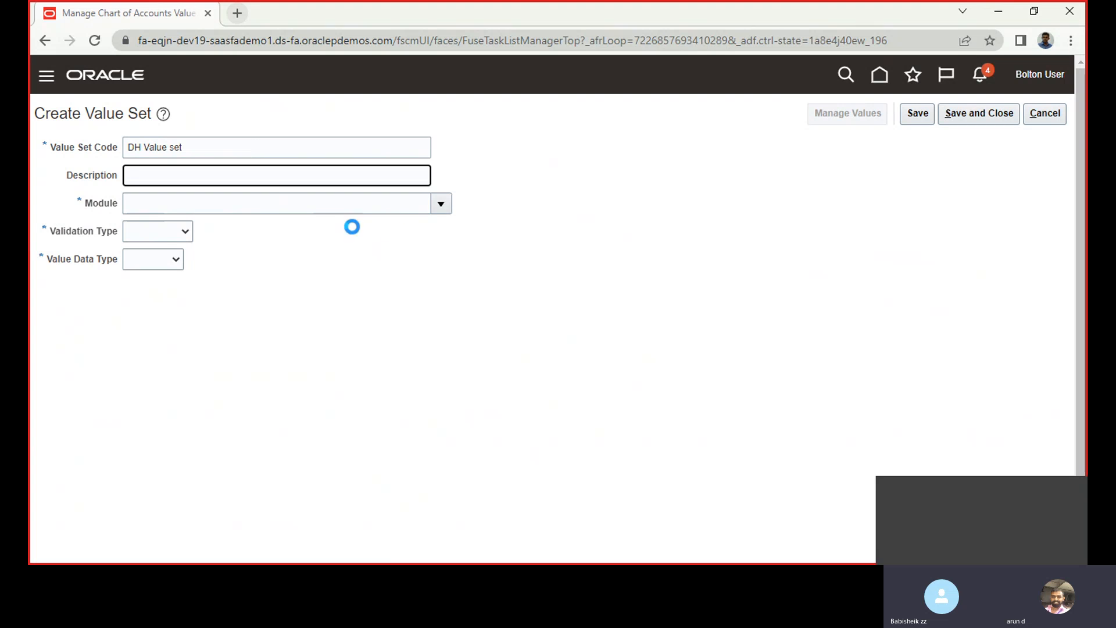
left_click(446, 204)
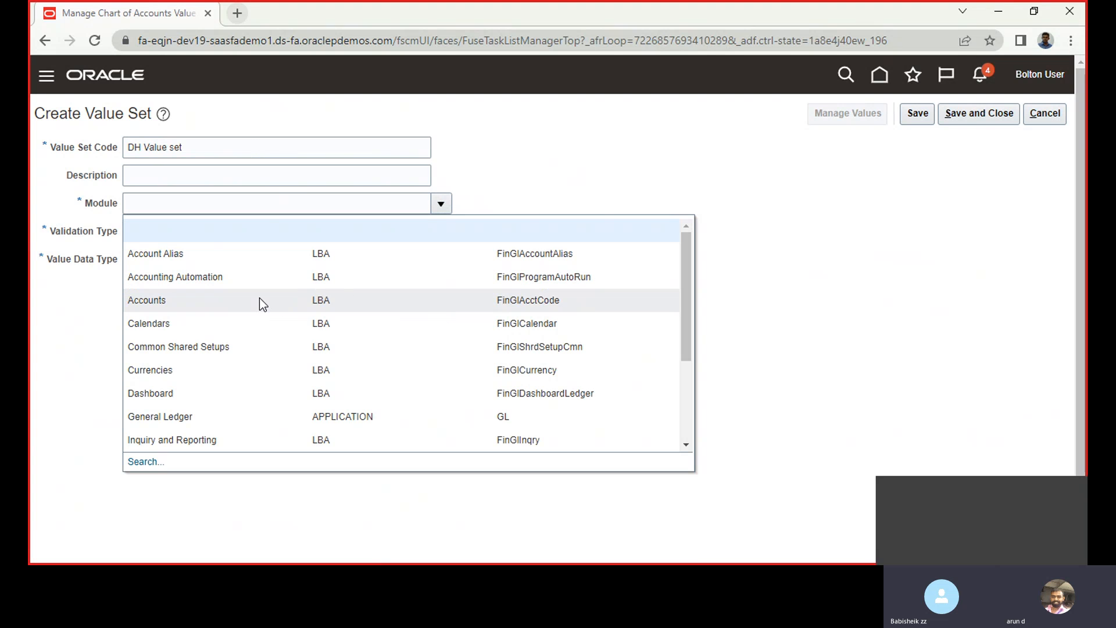
left_click(254, 421)
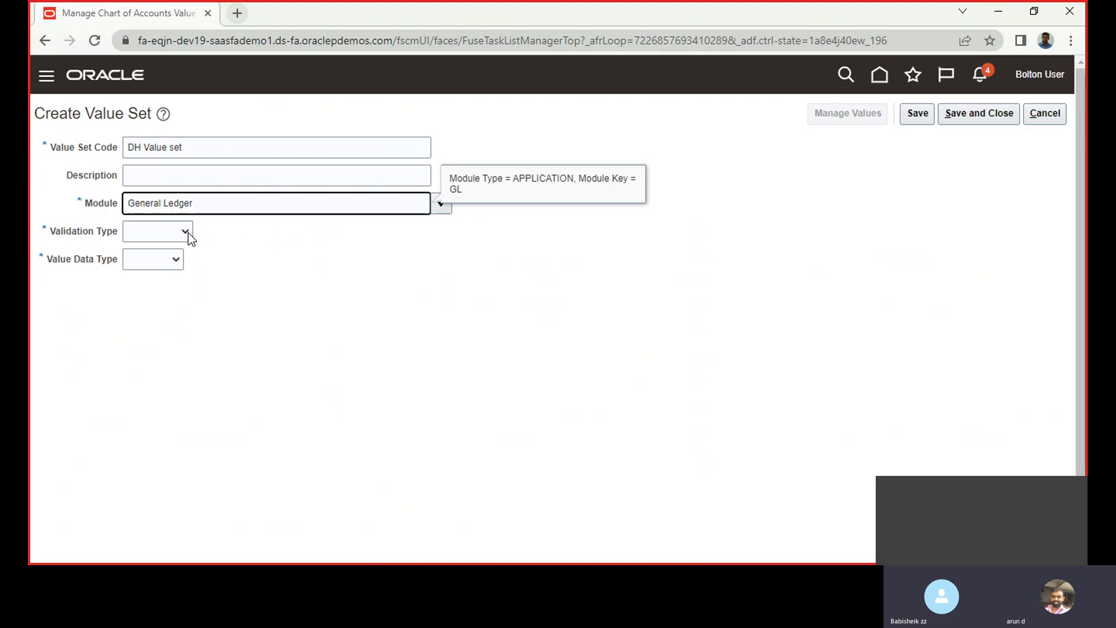
Define the value set with validation type Format Only, value data type Number and a minimum value of 4
left_click(161, 234)
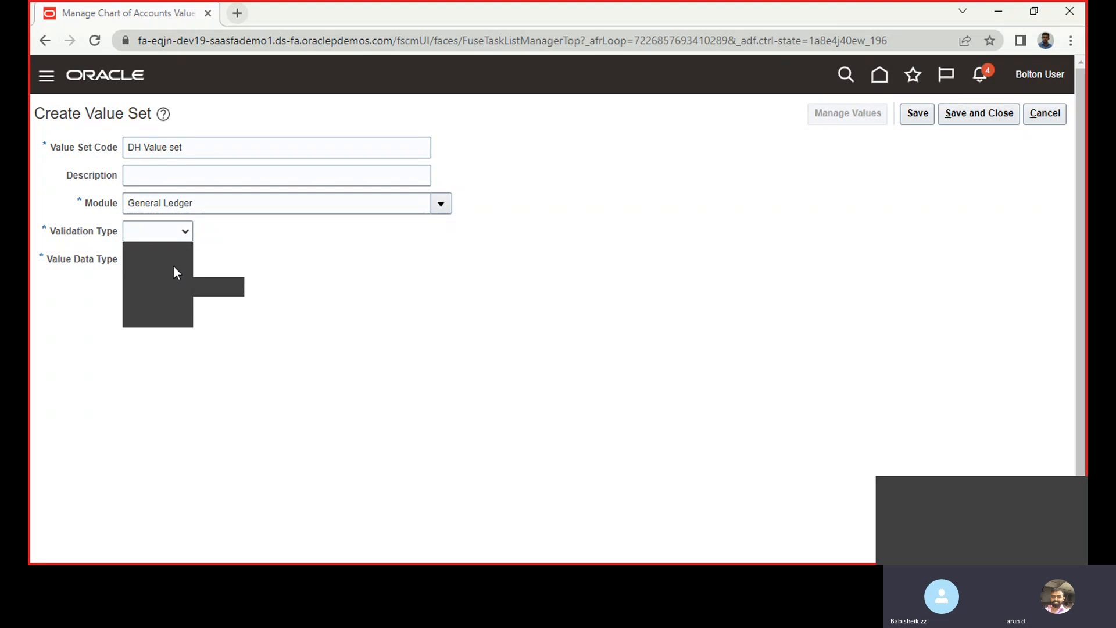
left_click(171, 266)
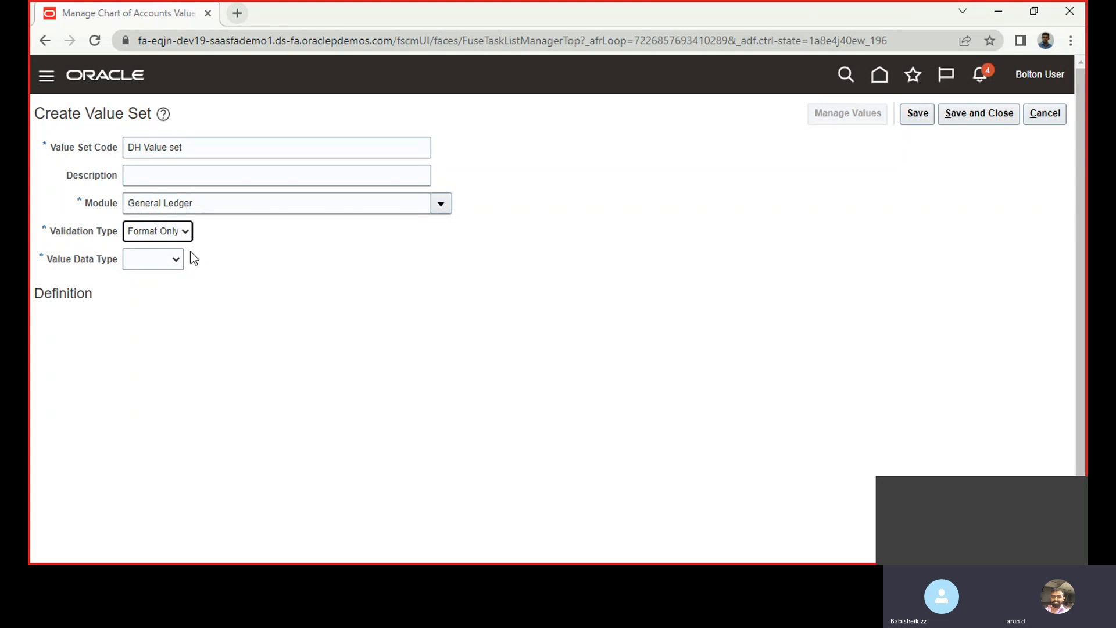
left_click(148, 265)
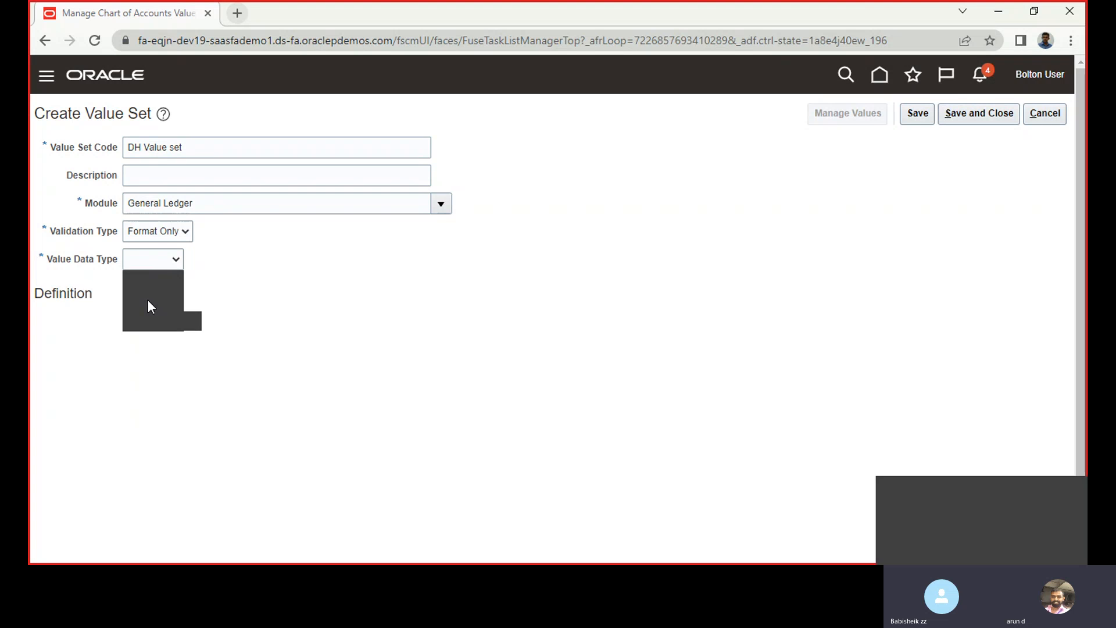
left_click(148, 300)
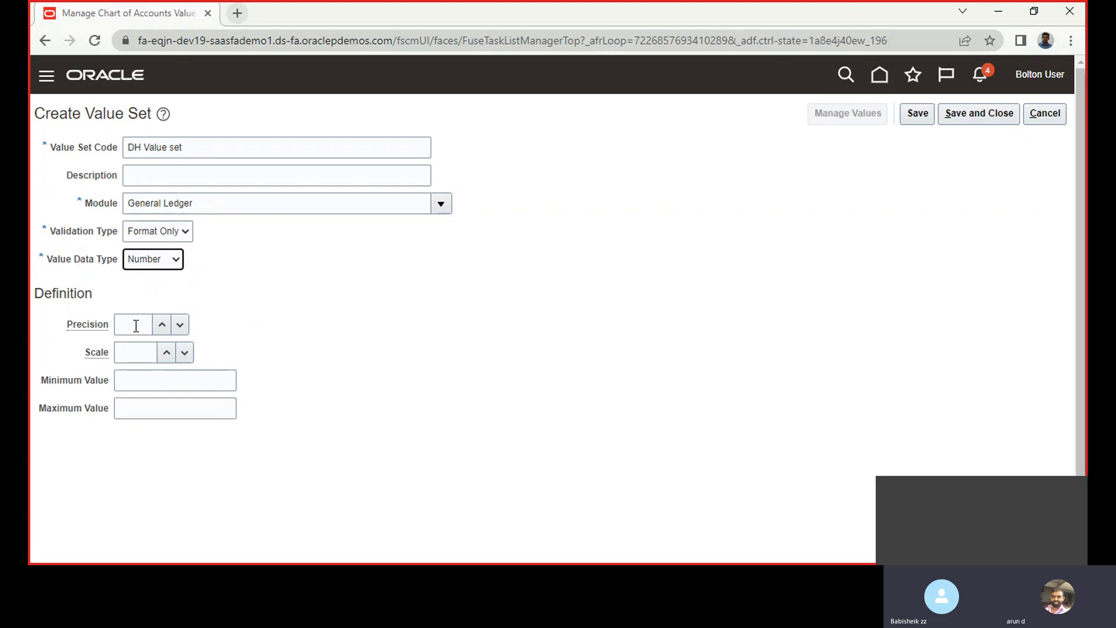
left_click(134, 380)
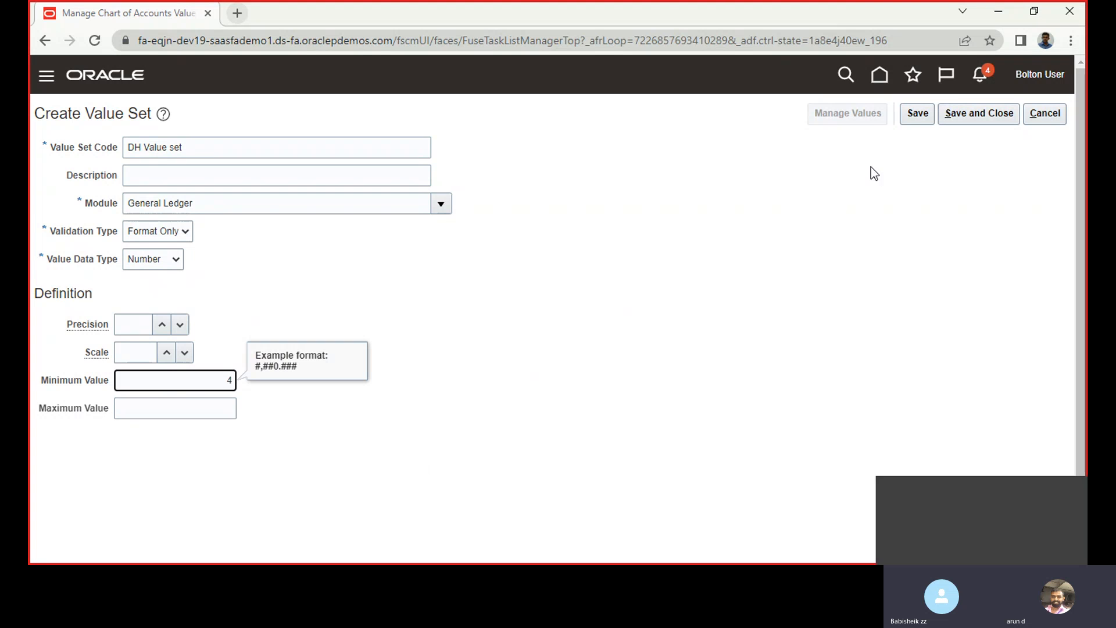
Save the new value set and close its creation page
left_click(919, 115)
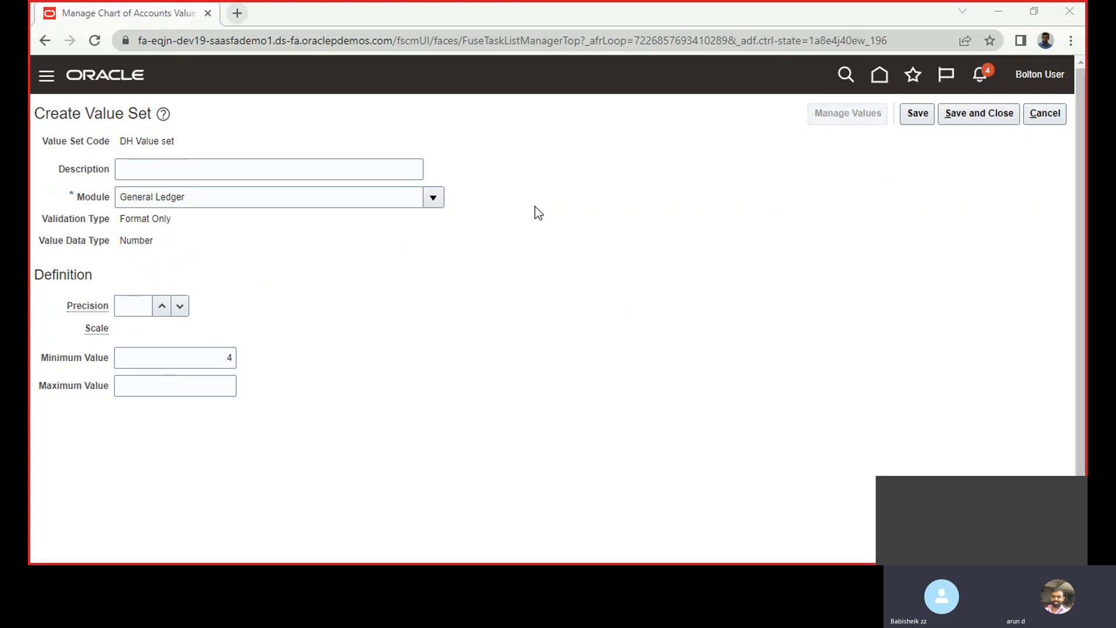
left_click(921, 119)
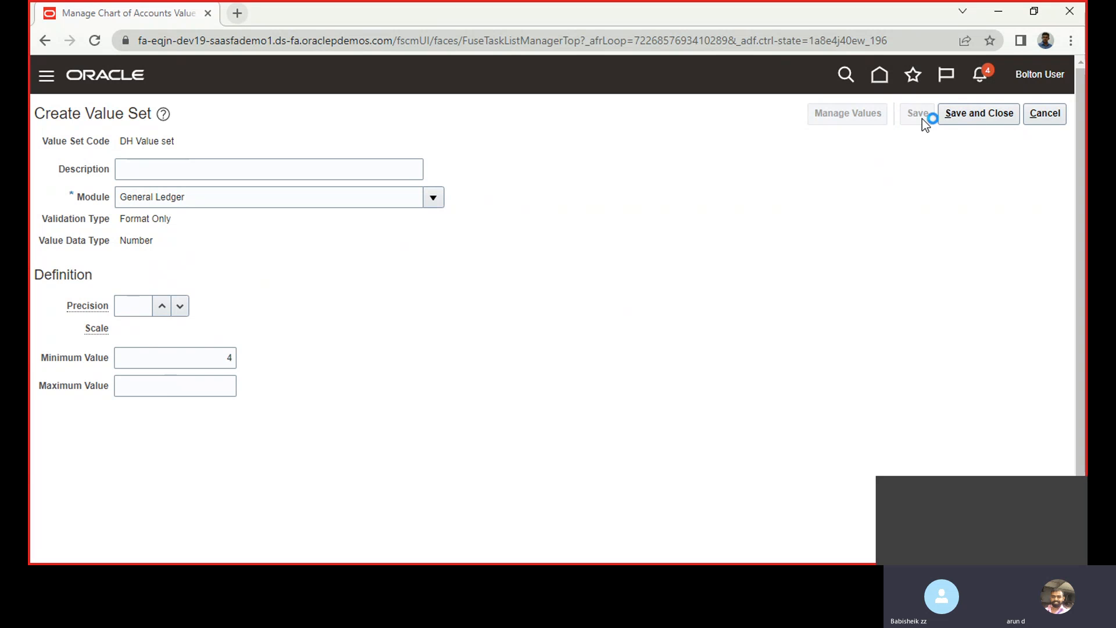
left_click(971, 112)
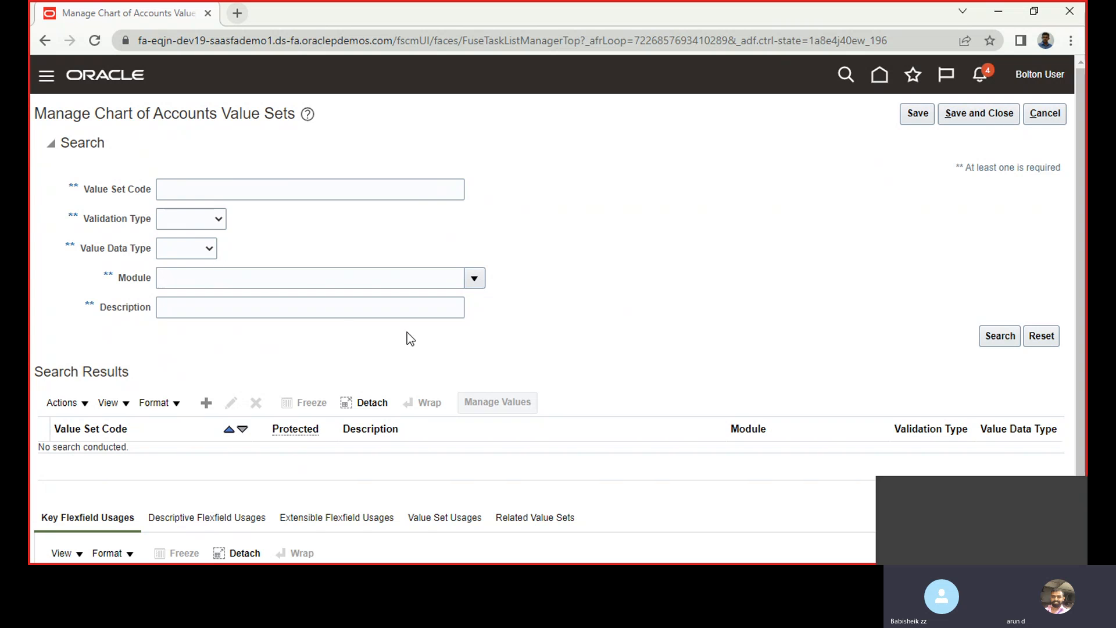
Search the value sets for code DH, review the definition of DH Value set, and return to the setup task list
left_click(232, 188)
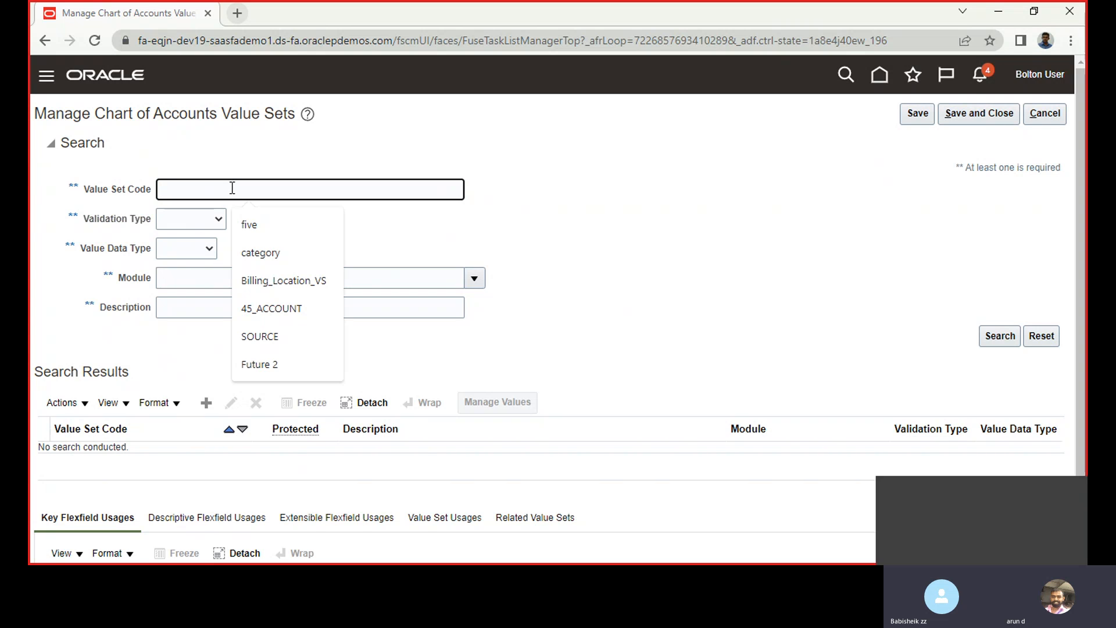
type("DH")
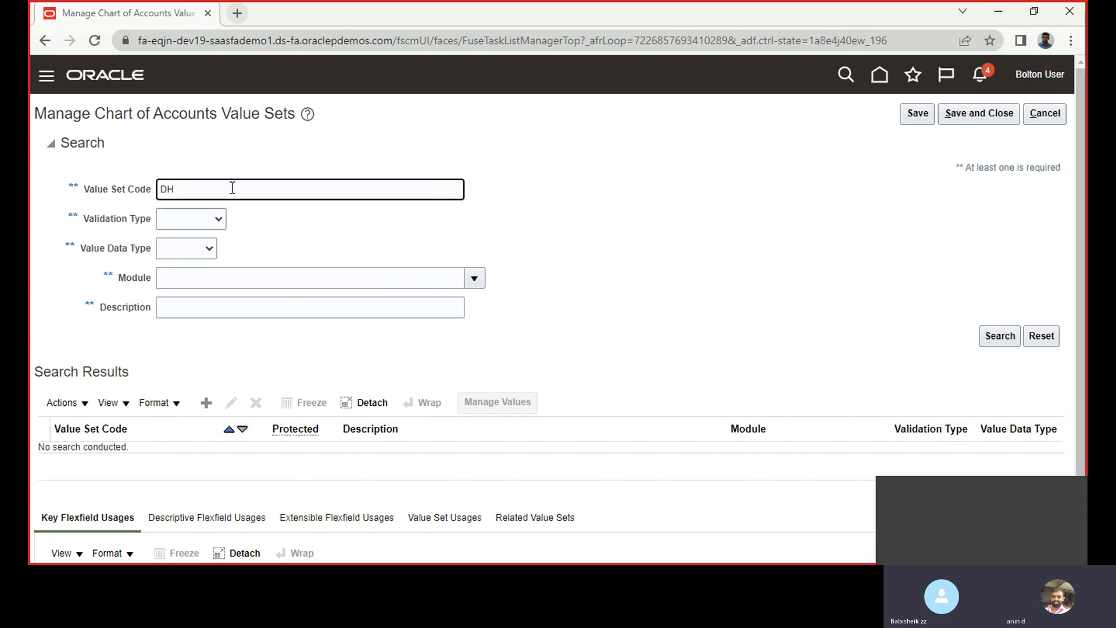
key("Return")
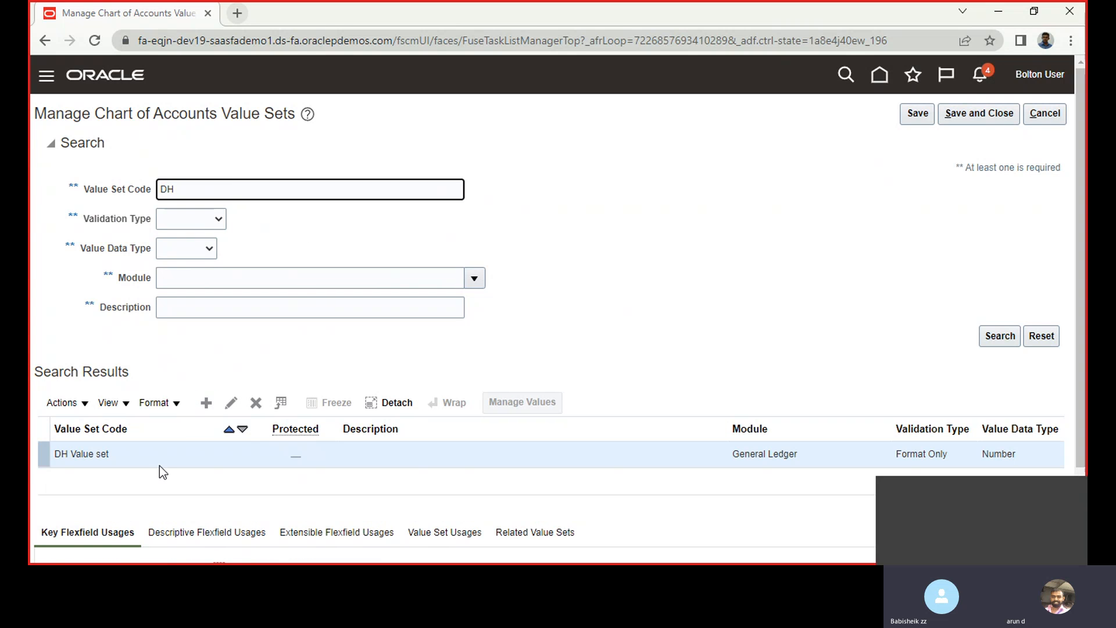
left_click(231, 407)
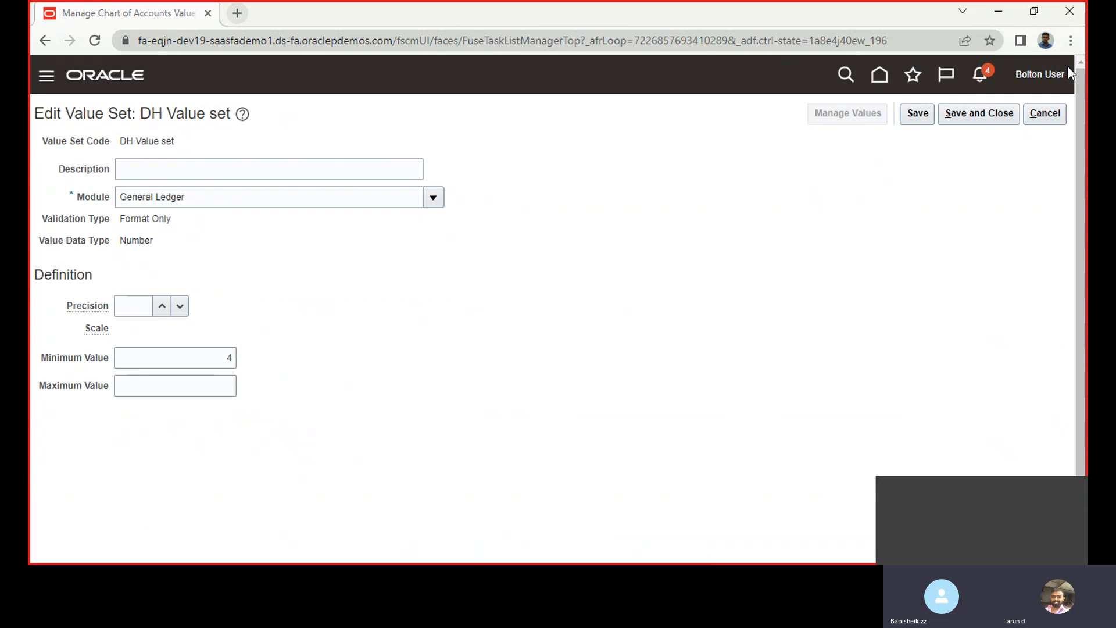
left_click(1045, 115)
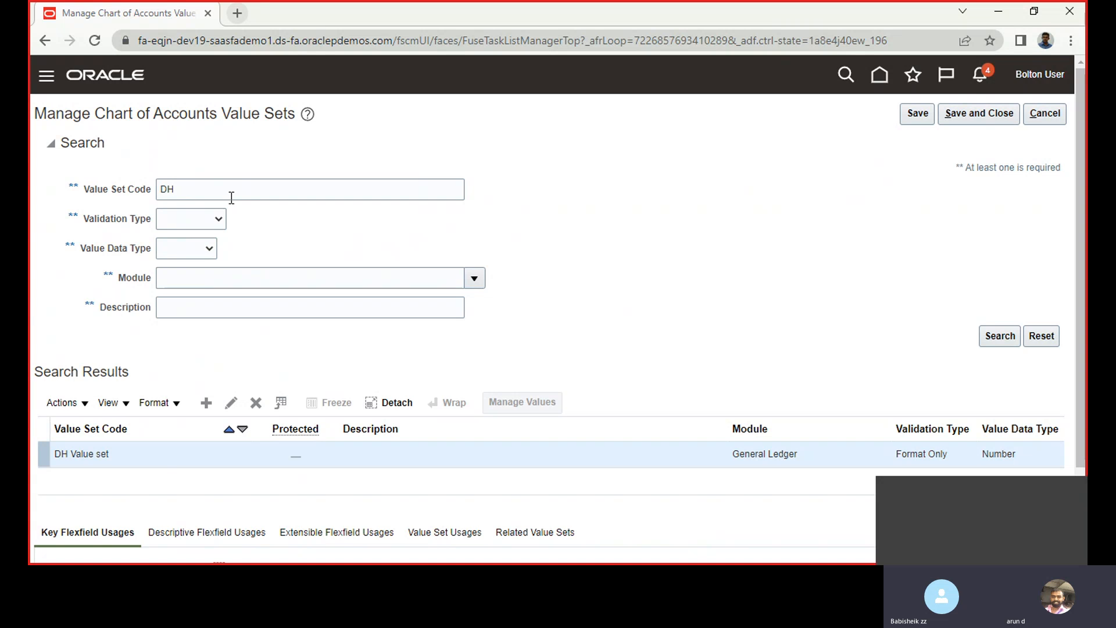
left_click(1061, 114)
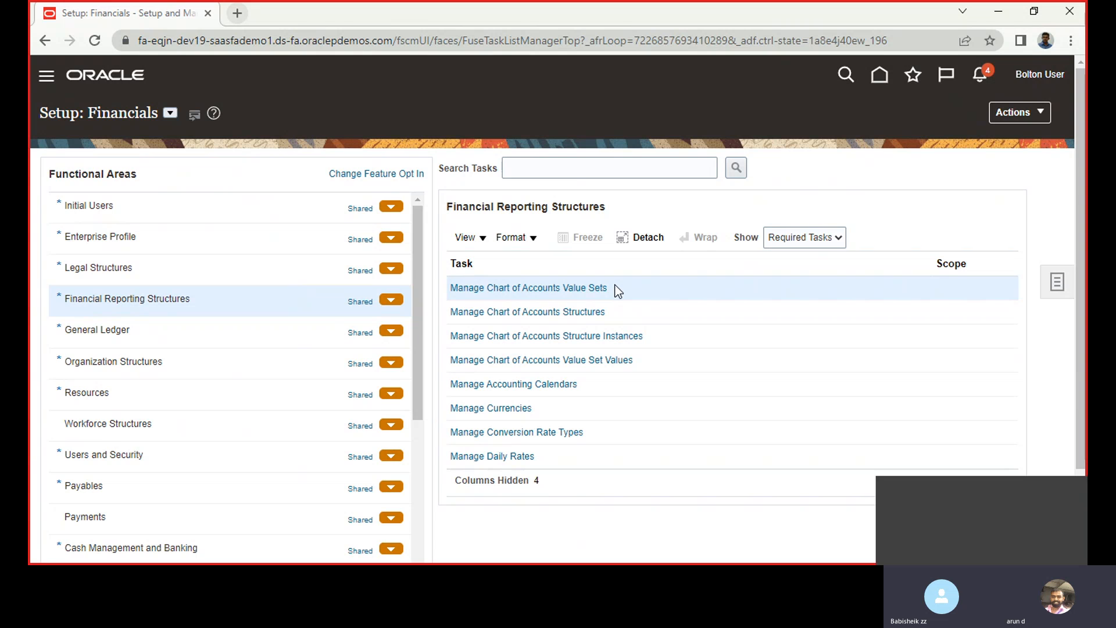
Open the Manage Chart of Accounts Structures task, search the key flexfields, and manage the structures of the Accounting Flexfield
left_click(576, 312)
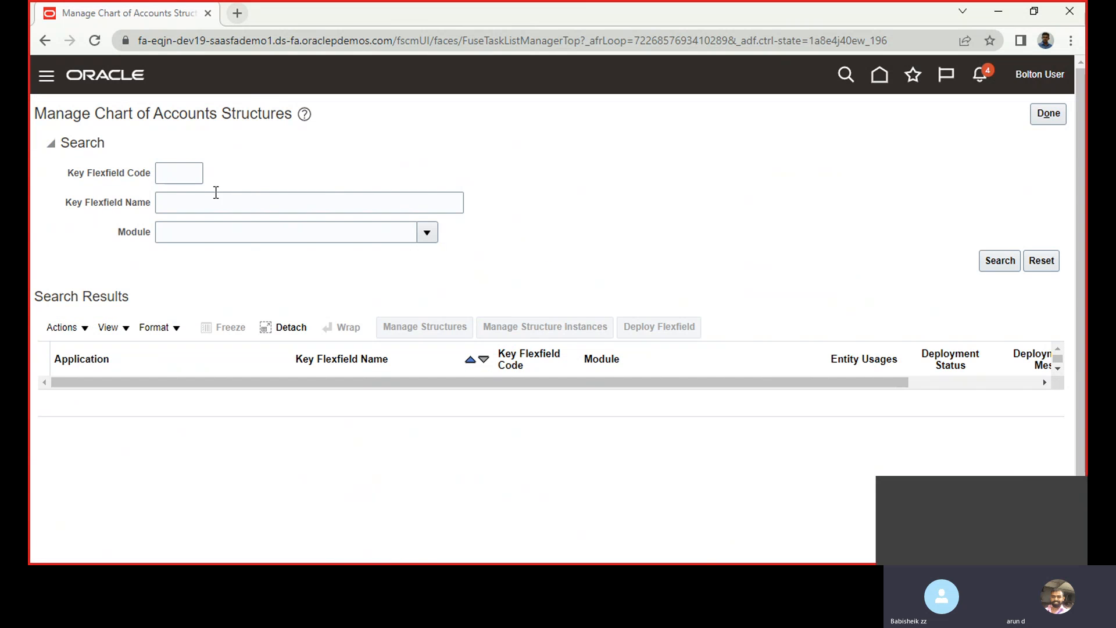
left_click(990, 262)
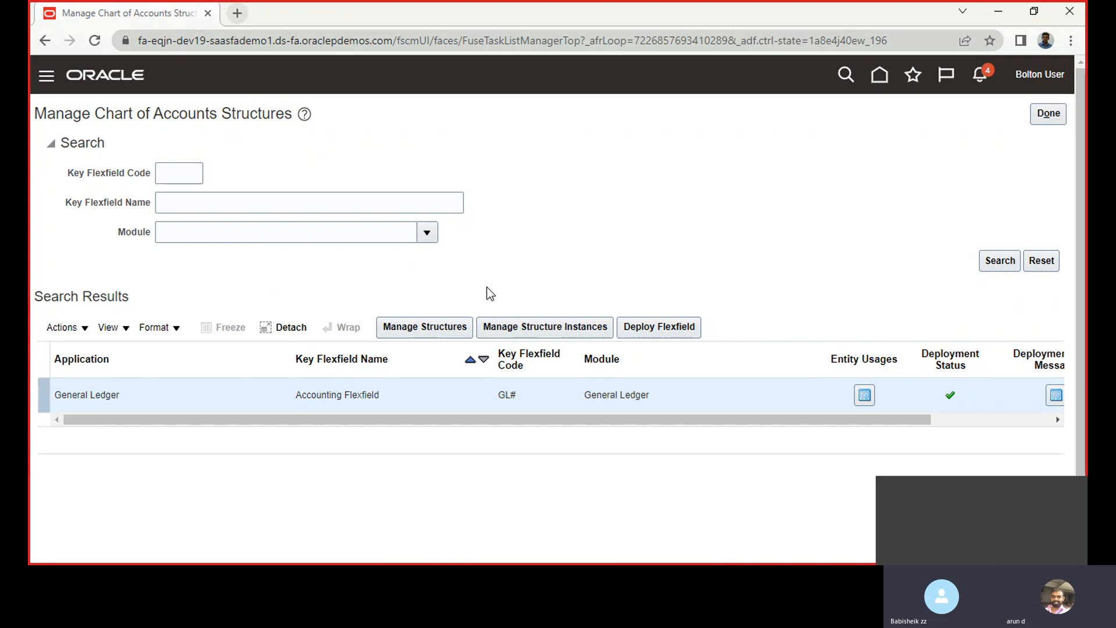
left_click(434, 325)
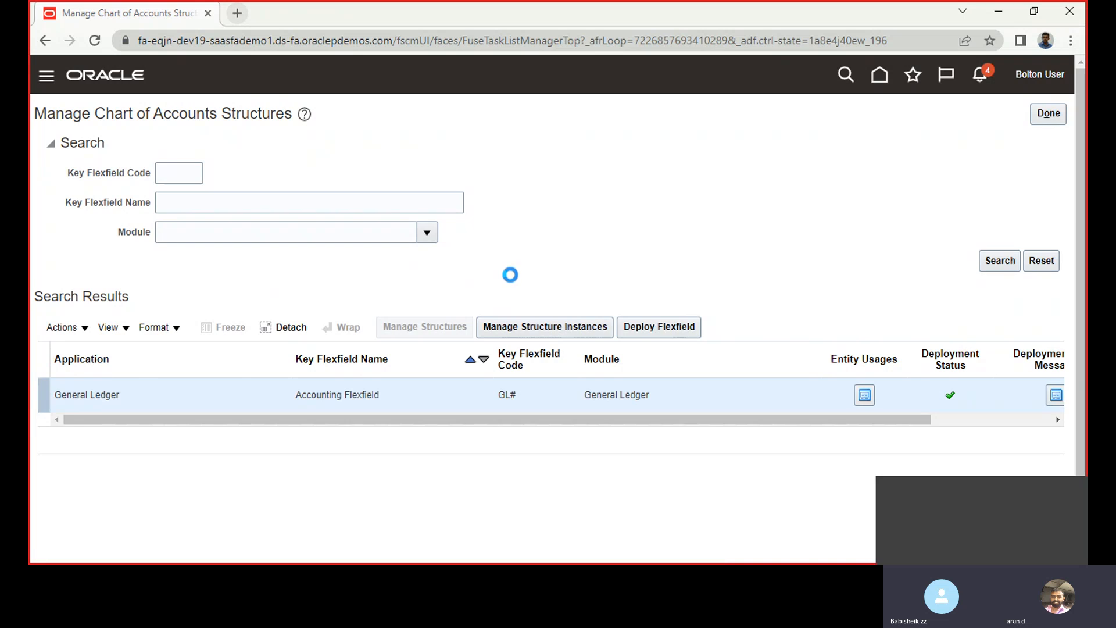
Search the key flexfield structures for code "Bo" and open Bolton COA for editing
left_click(240, 180)
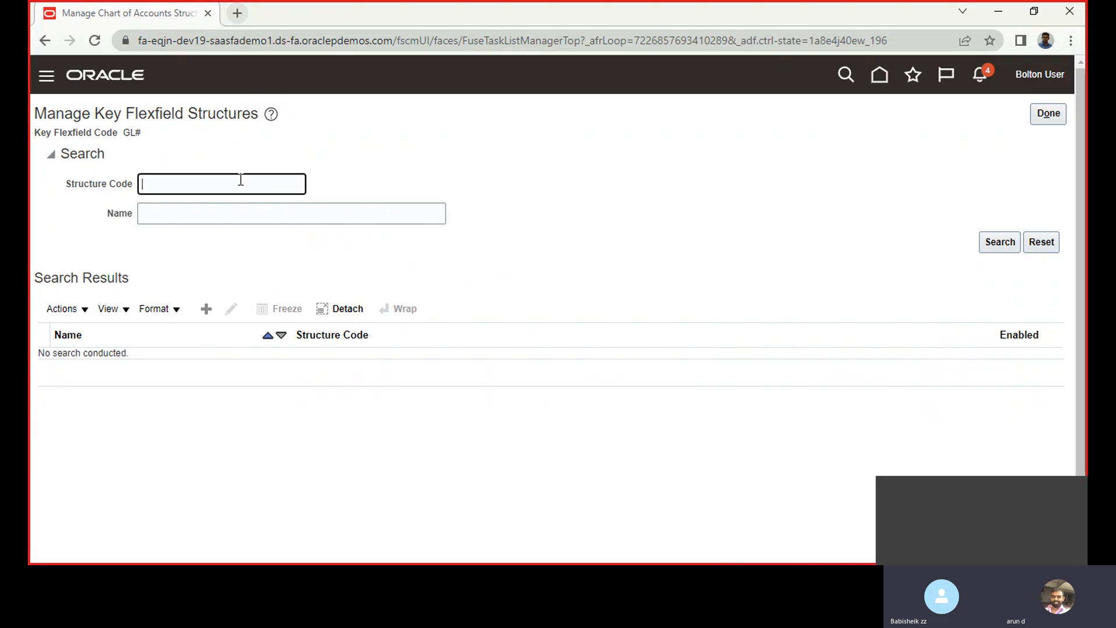
type("Bo")
key("Return")
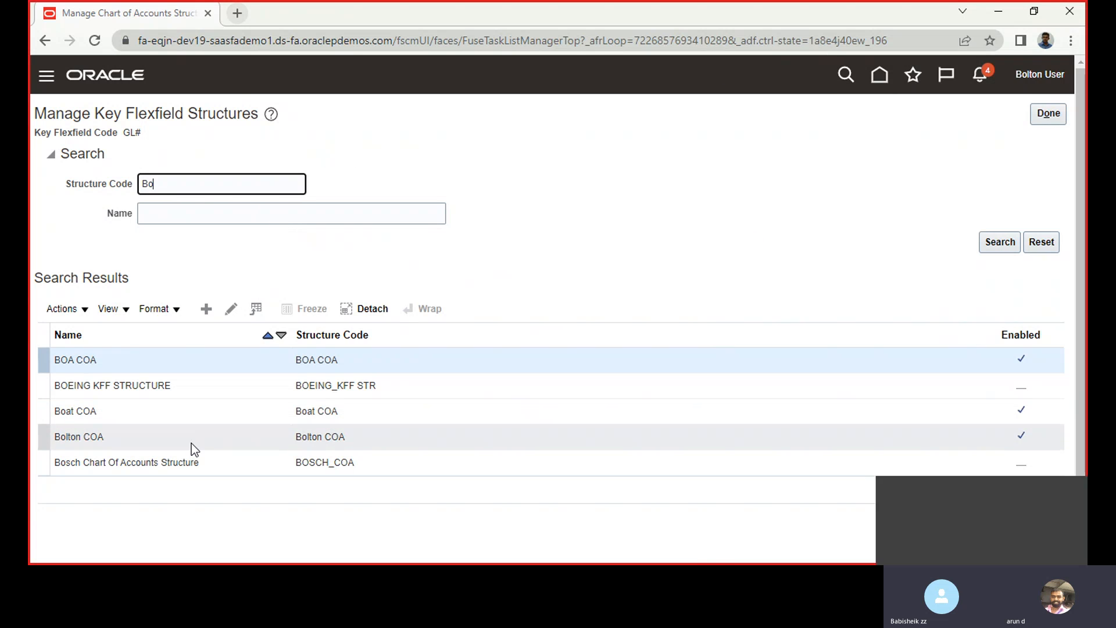
left_click(176, 438)
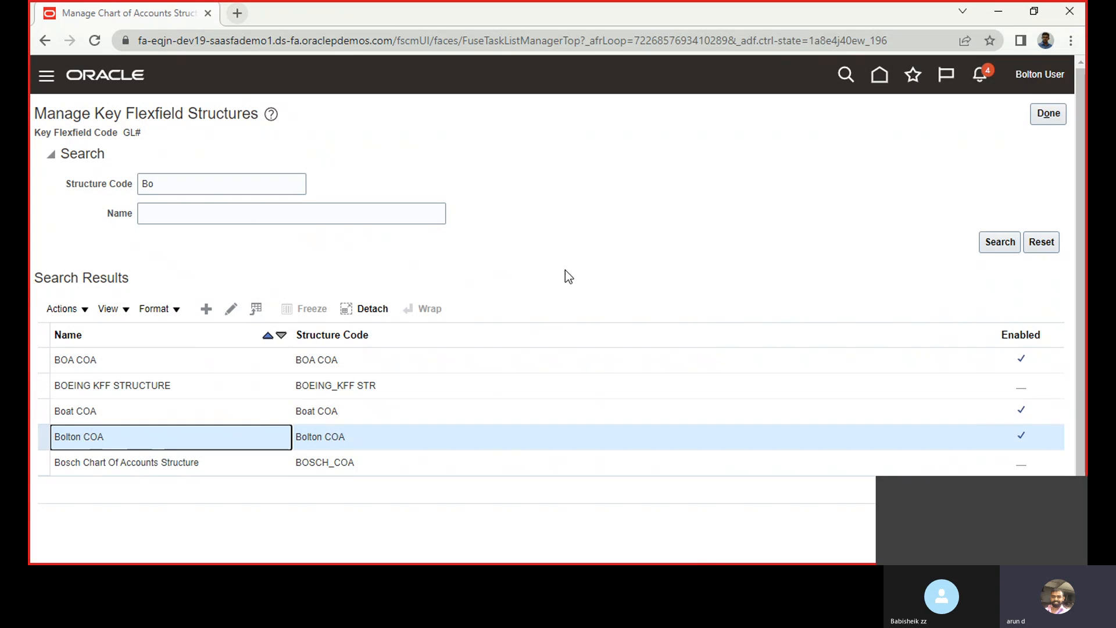
left_click(231, 310)
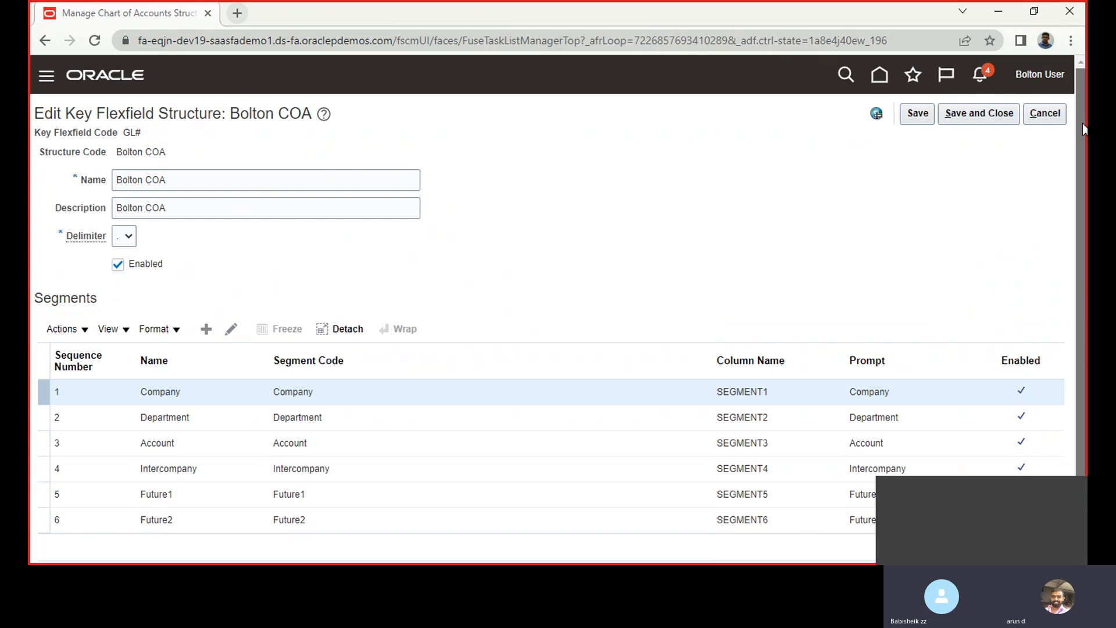
Examine the structure code, name and segment list of the Bolton COA structure
scroll(1078, 133, "down", 2)
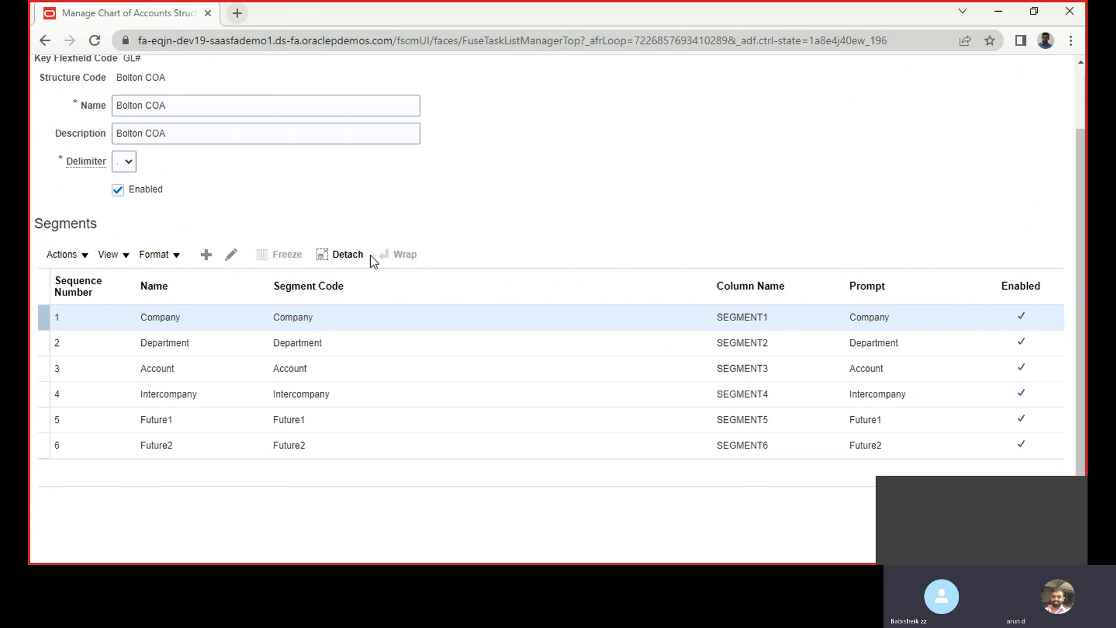
double_click(121, 78)
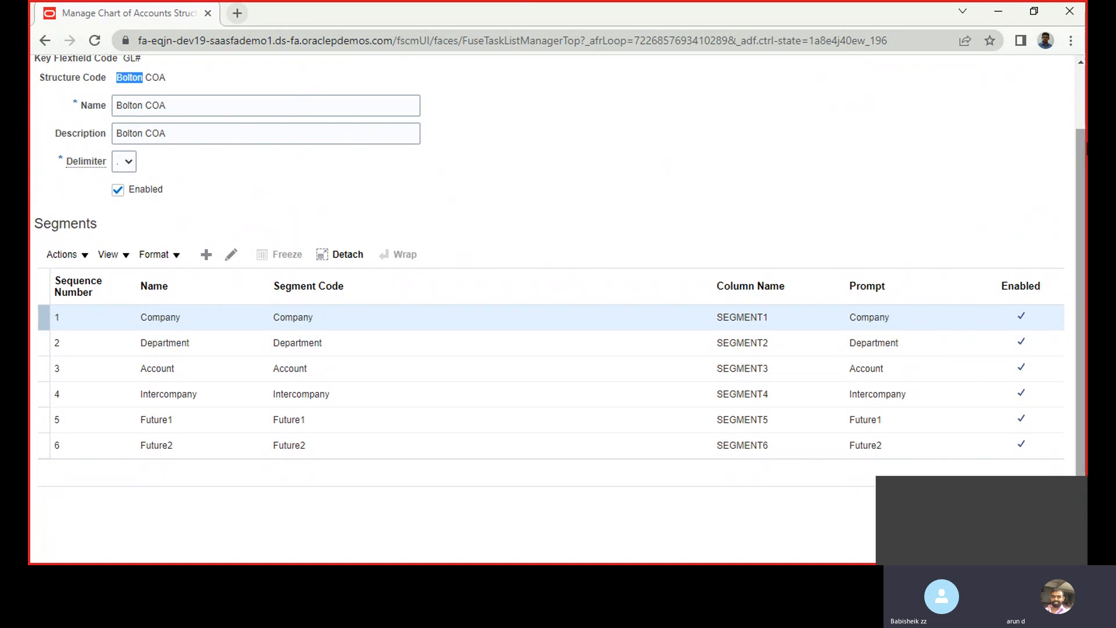
scroll(1084, 105, "up", 2)
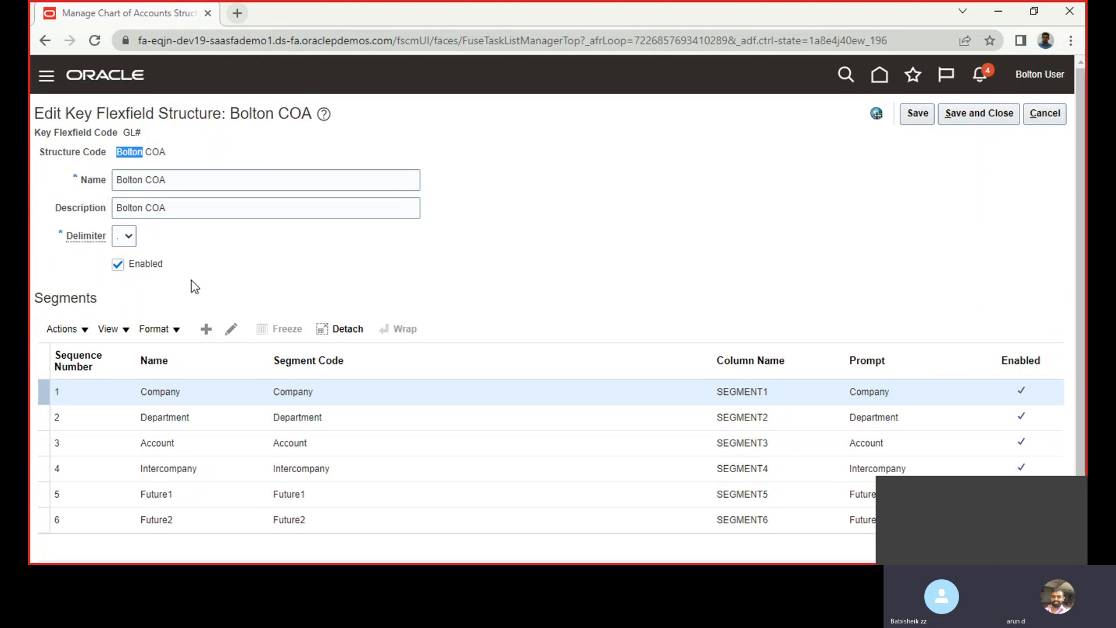
triple_click(153, 148)
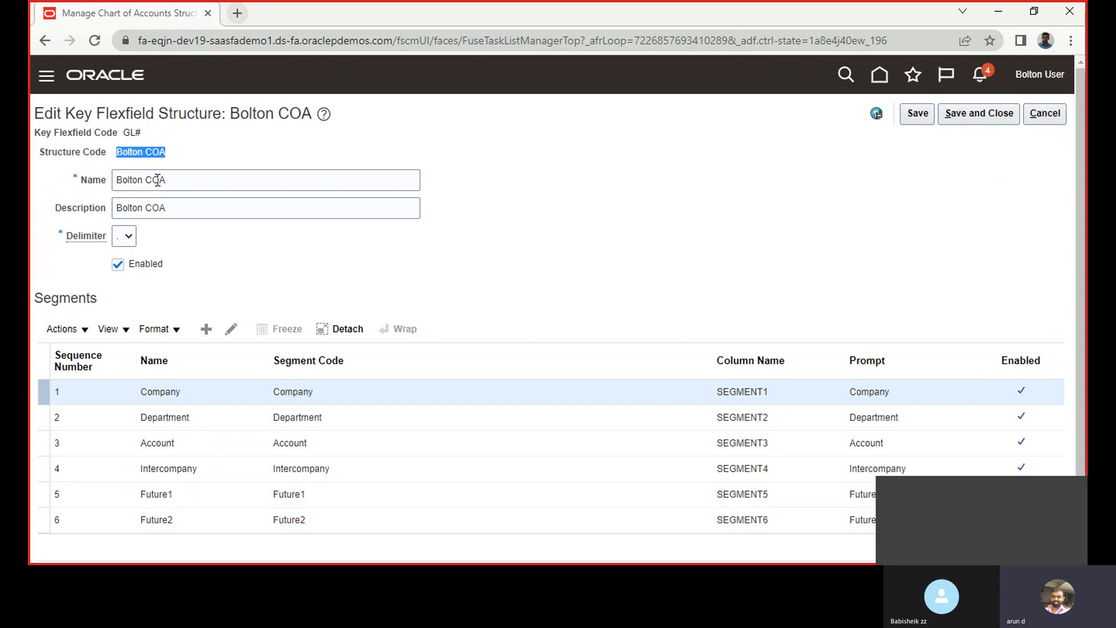
triple_click(157, 181)
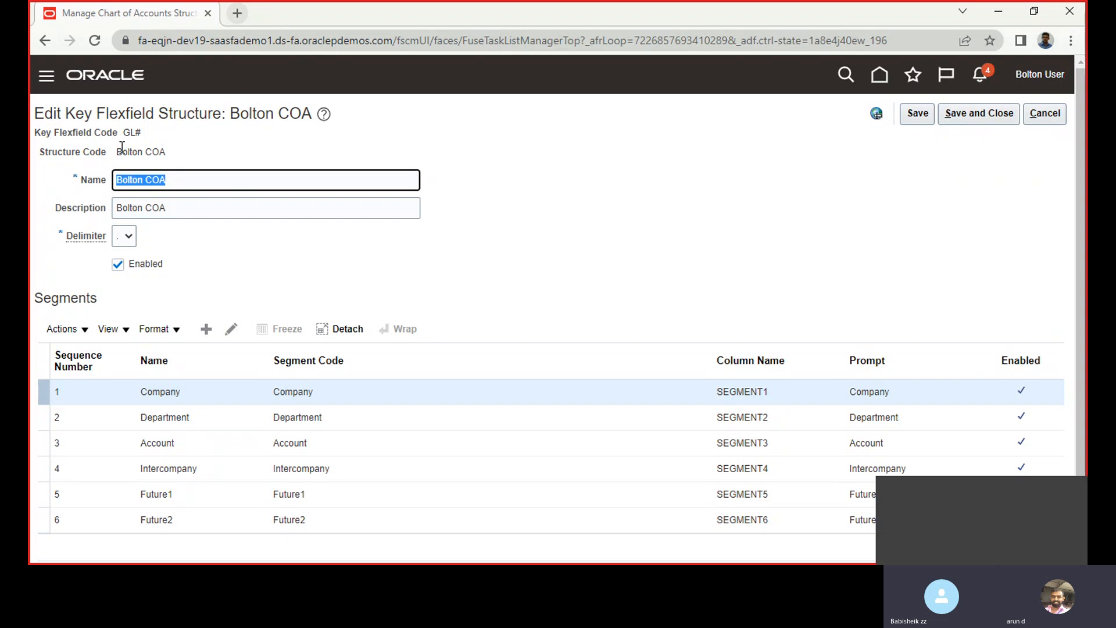
double_click(122, 153)
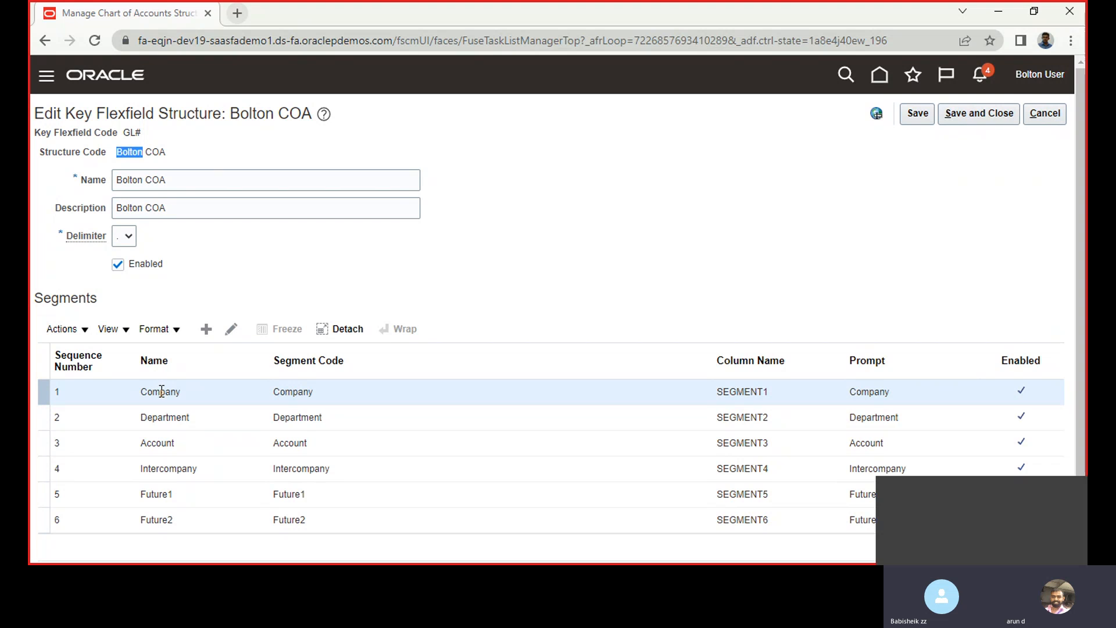
Review the Company and Department segments and the code, name and description fields of the Bolton COA structure
left_click(158, 422)
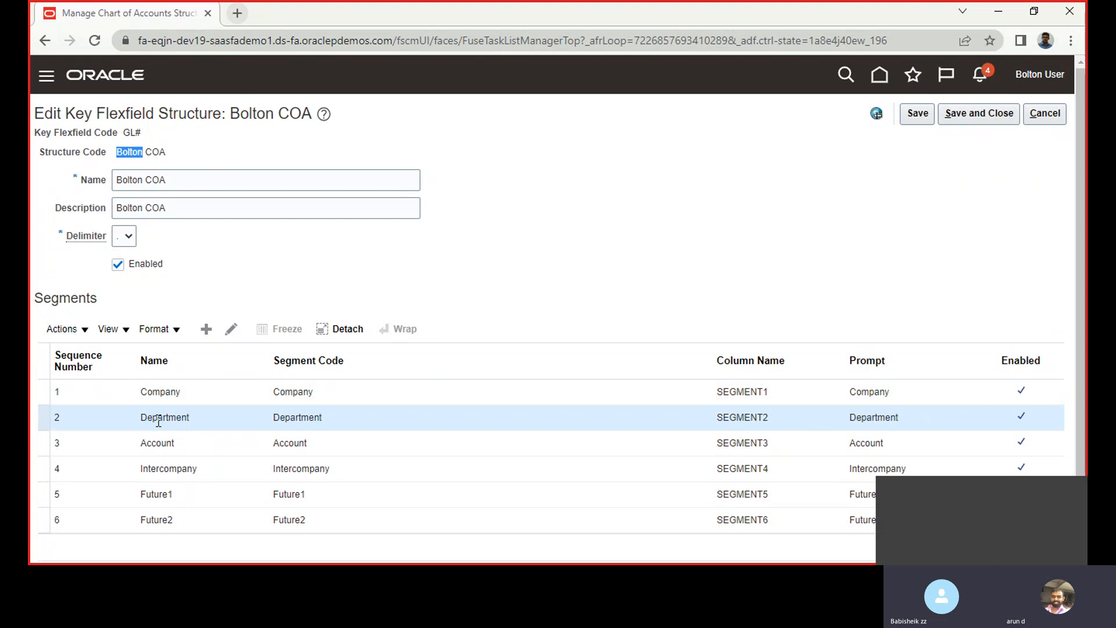
left_click(154, 393)
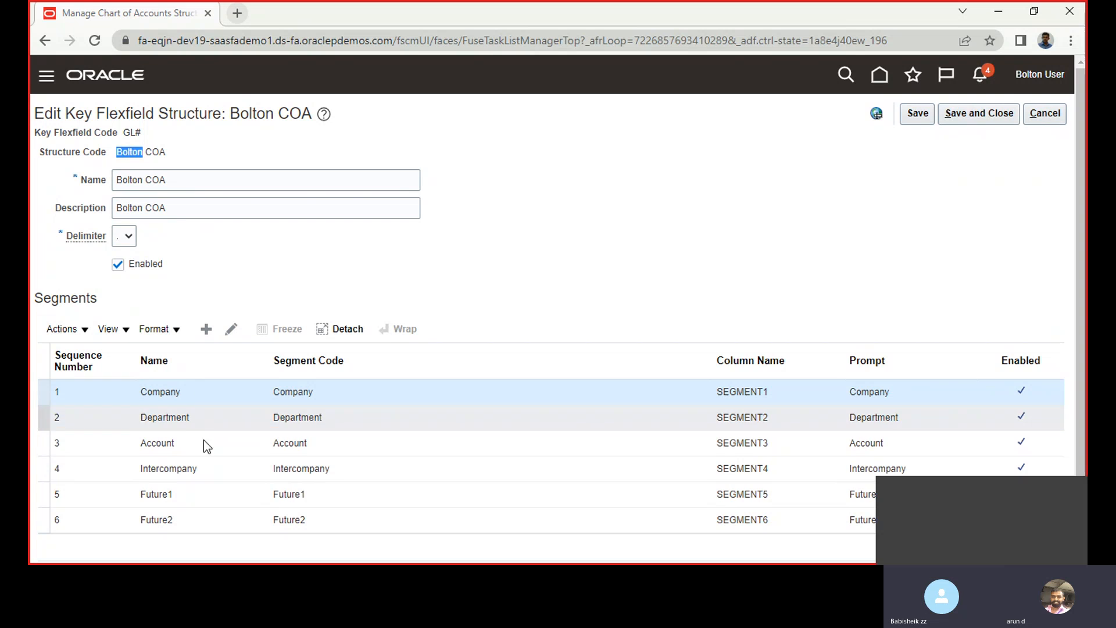
left_click(201, 217)
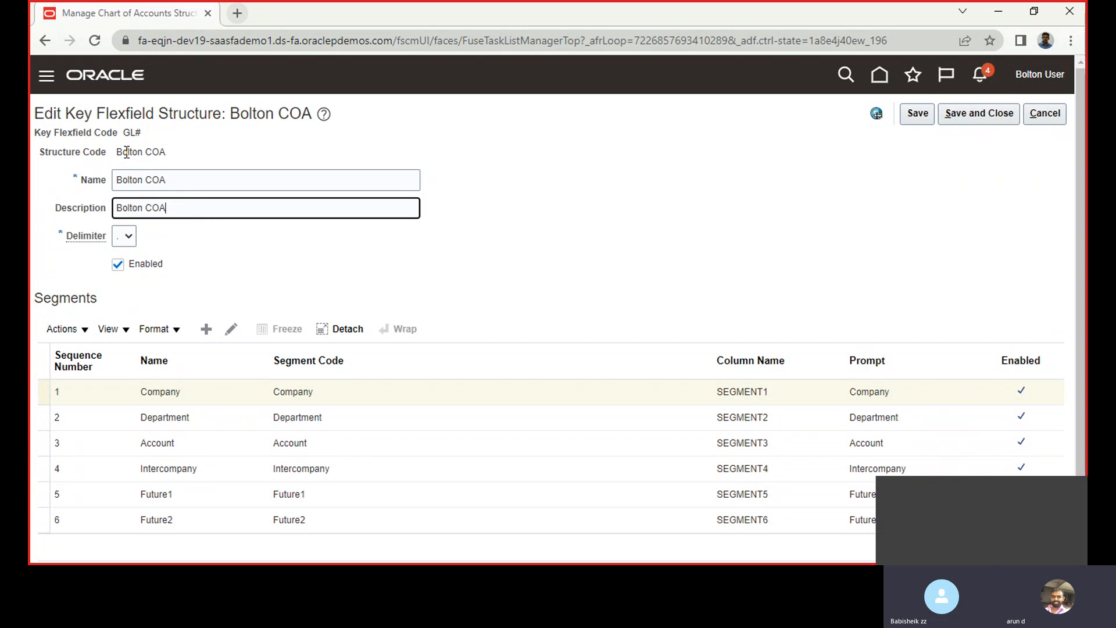
double_click(127, 152)
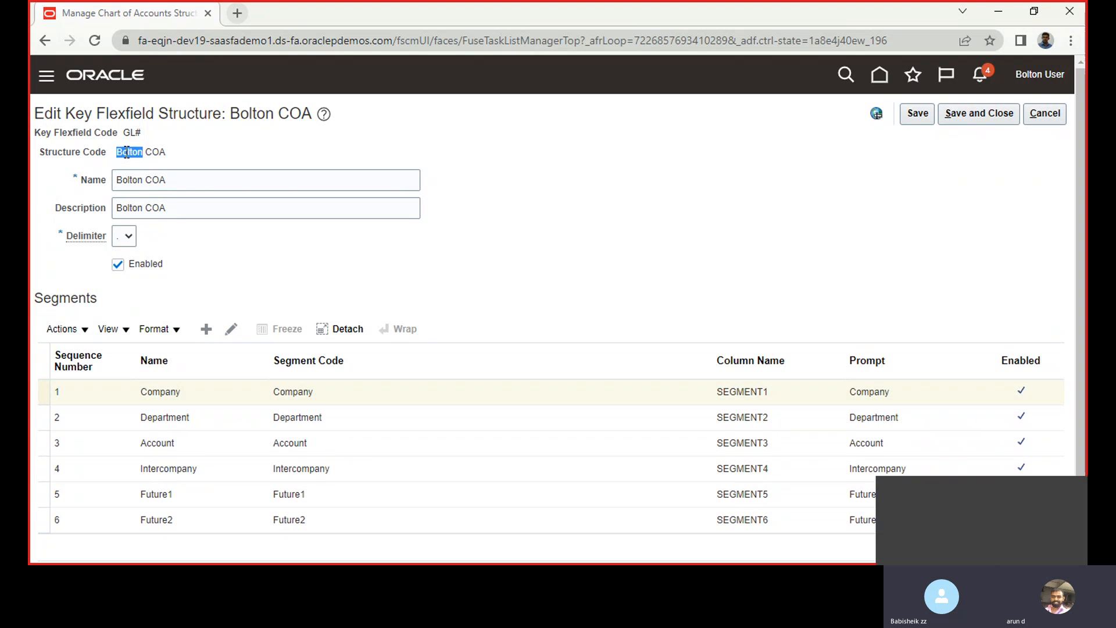
triple_click(133, 181)
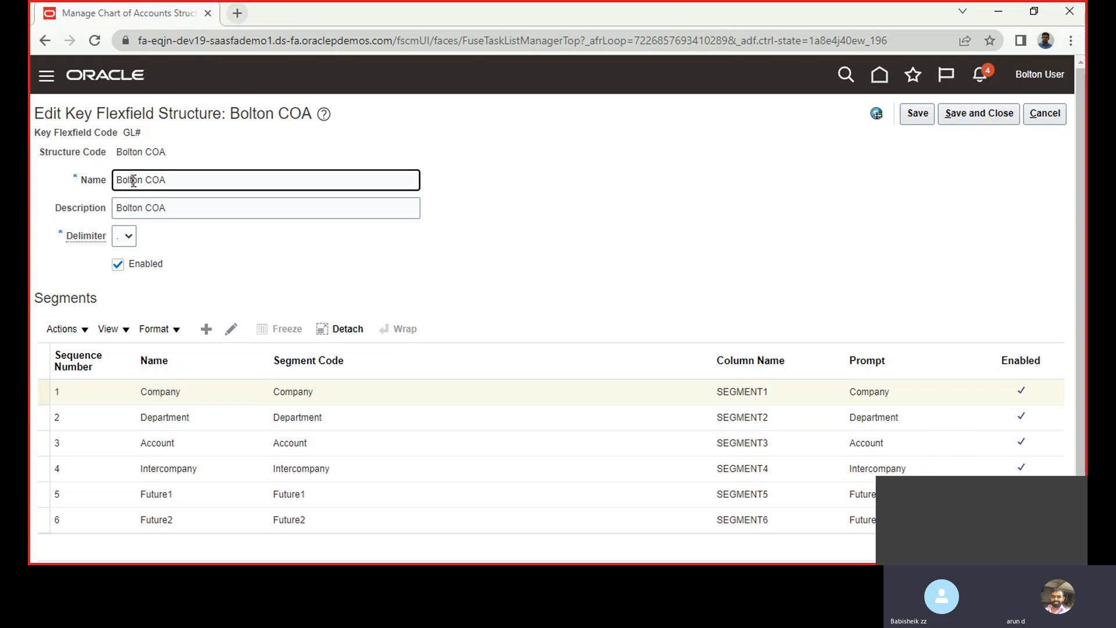
Inspect the delimiter choices of the Bolton COA structure, switching from the Skype call window back to the Oracle page in Chrome
left_click(124, 238)
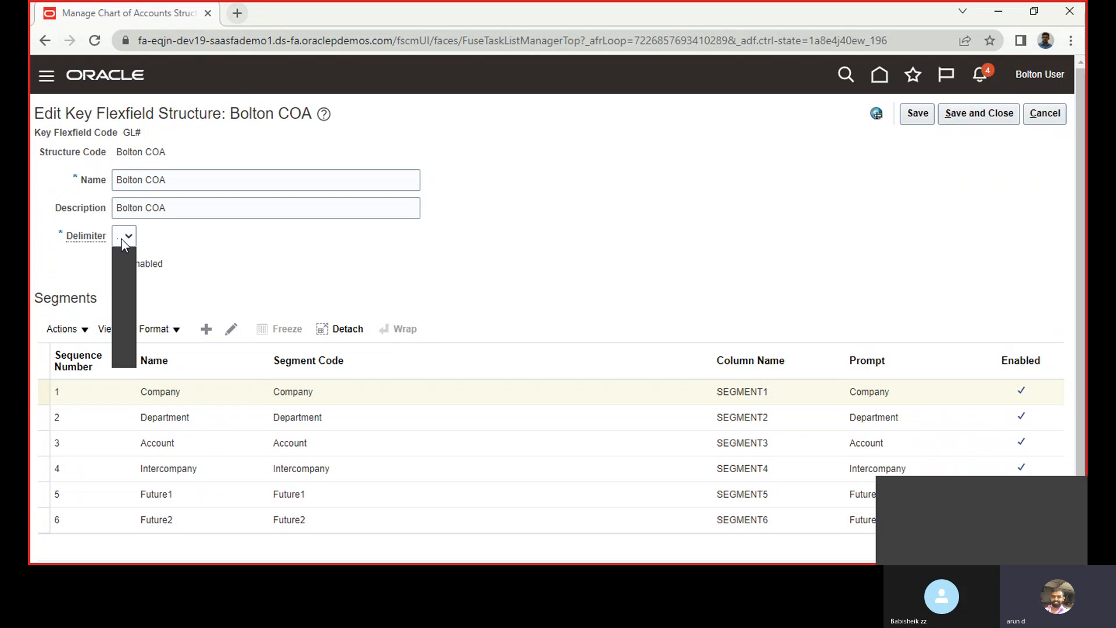
left_click(177, 246)
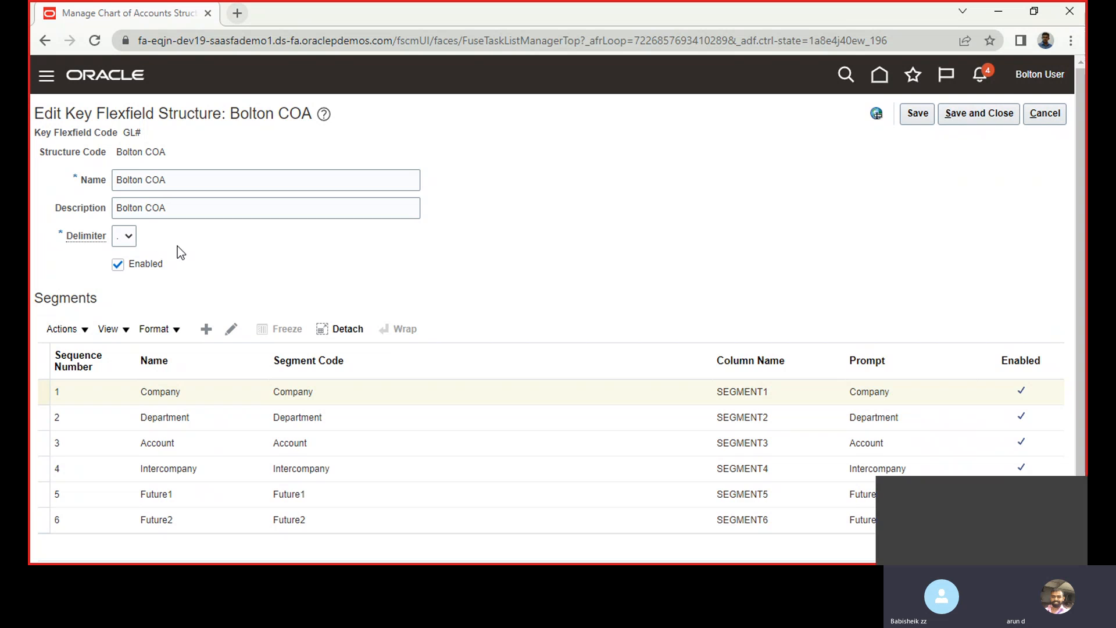
left_click(127, 238)
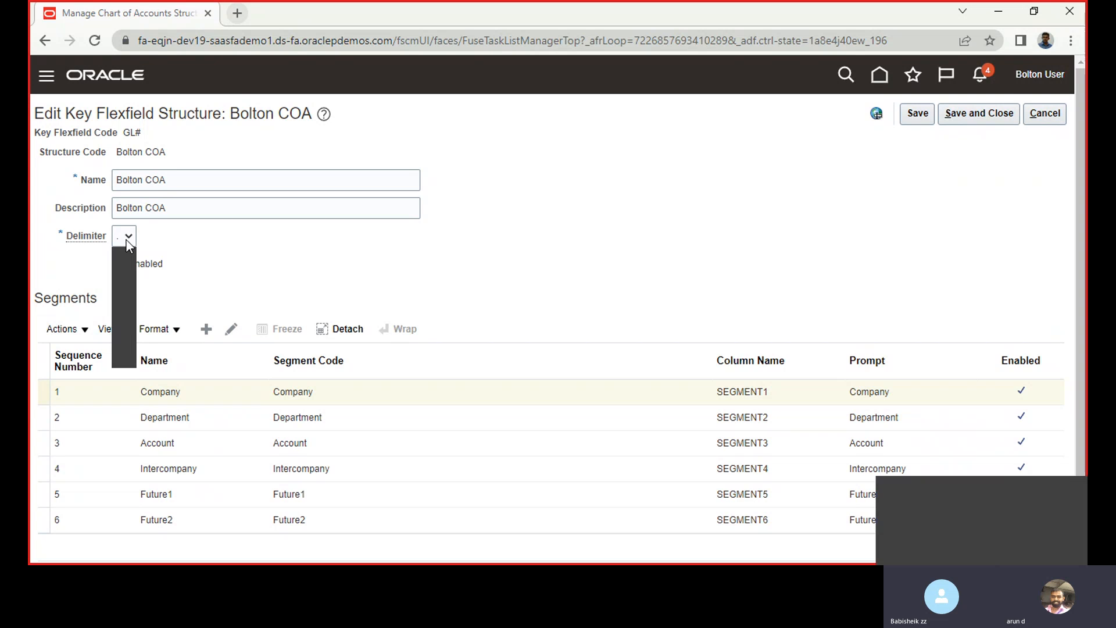
left_click(196, 264)
left_click(123, 238)
left_click(225, 236)
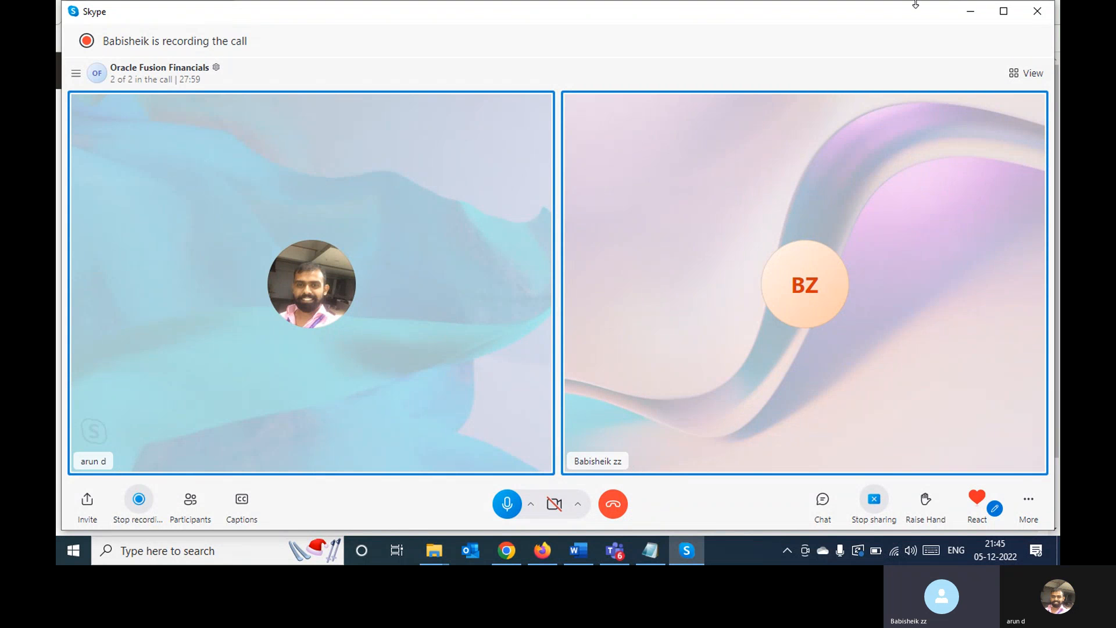
left_click(504, 549)
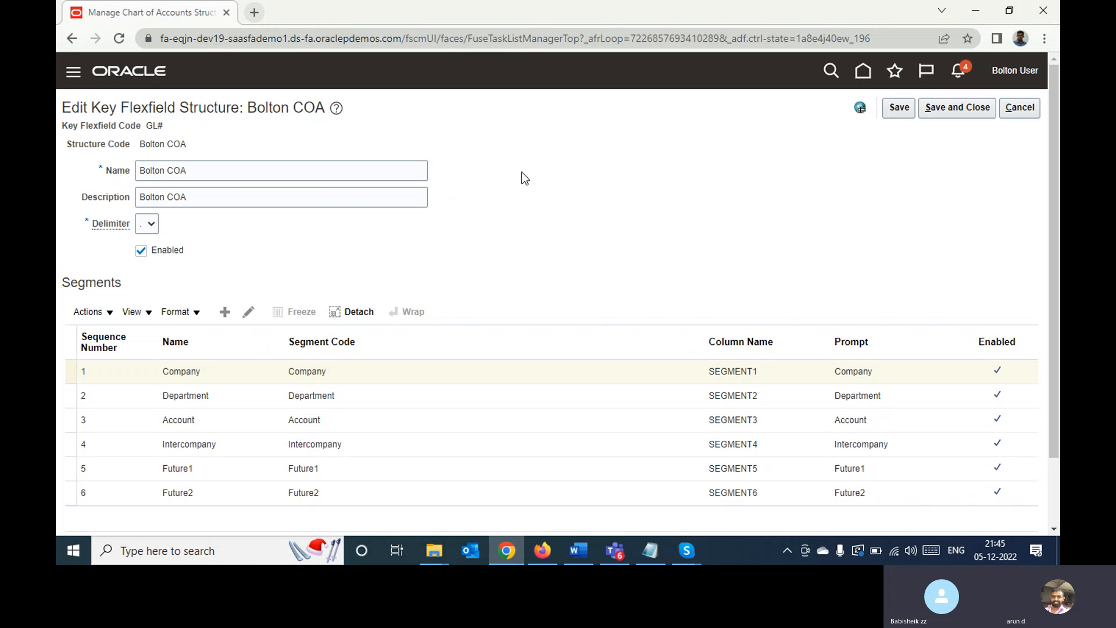
left_click(147, 224)
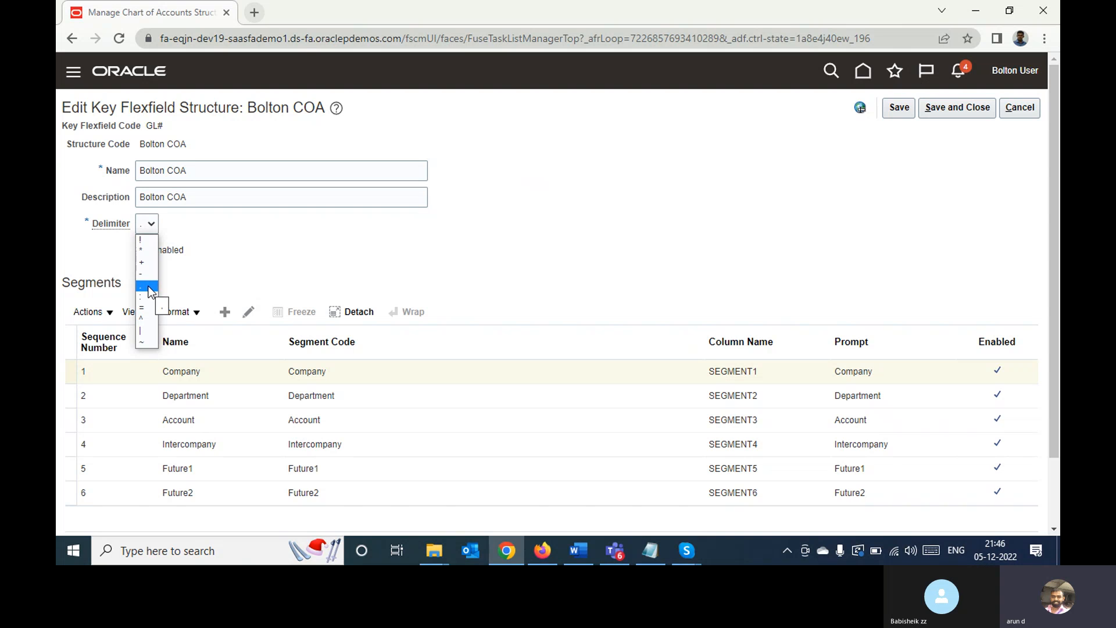
left_click(231, 274)
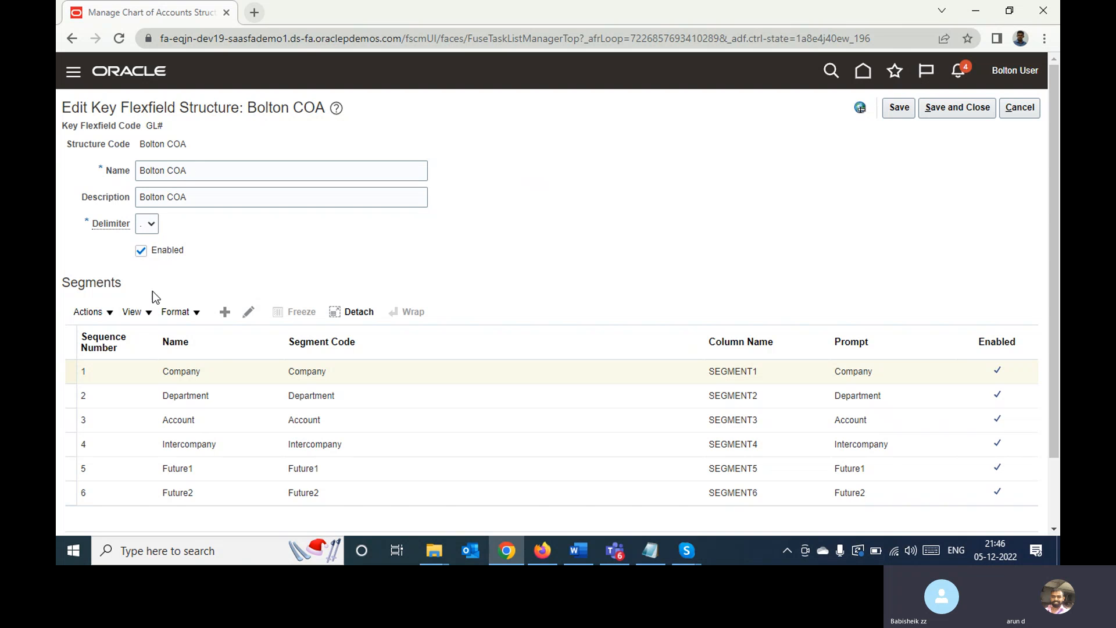
Open the Company segment of the Bolton COA structure for editing and examine its prompt, segment code and API name
left_click(230, 373)
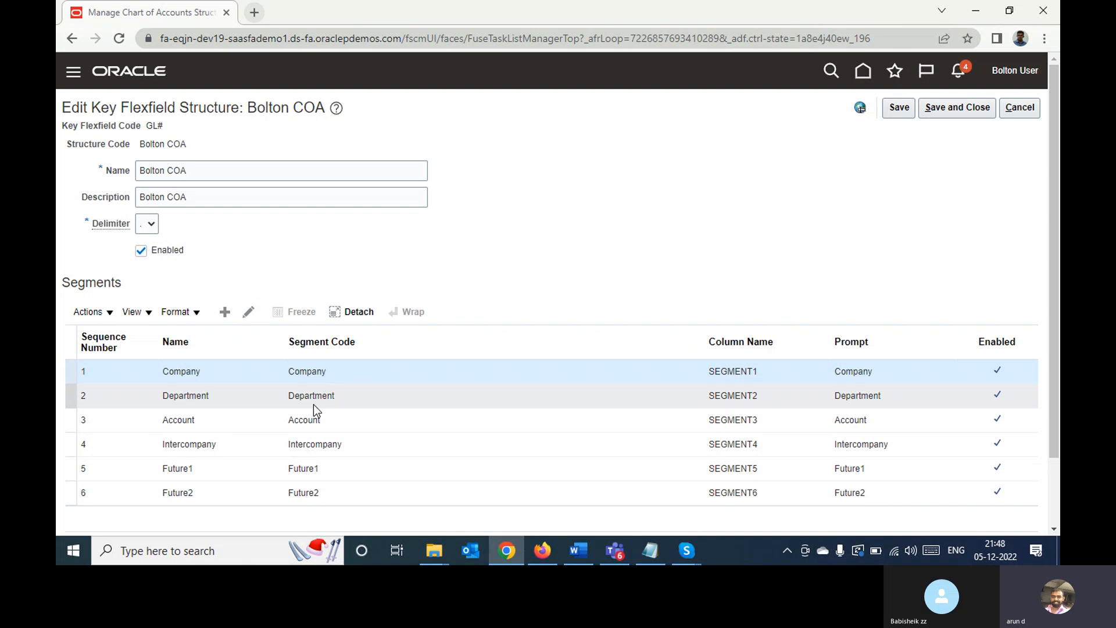
left_click(248, 313)
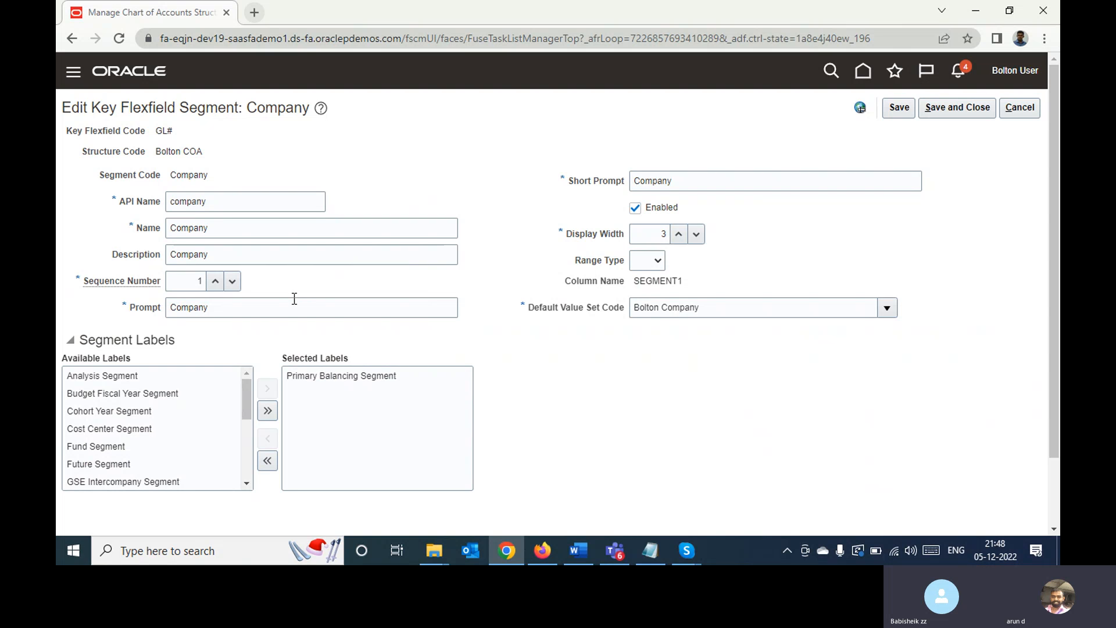
double_click(254, 306)
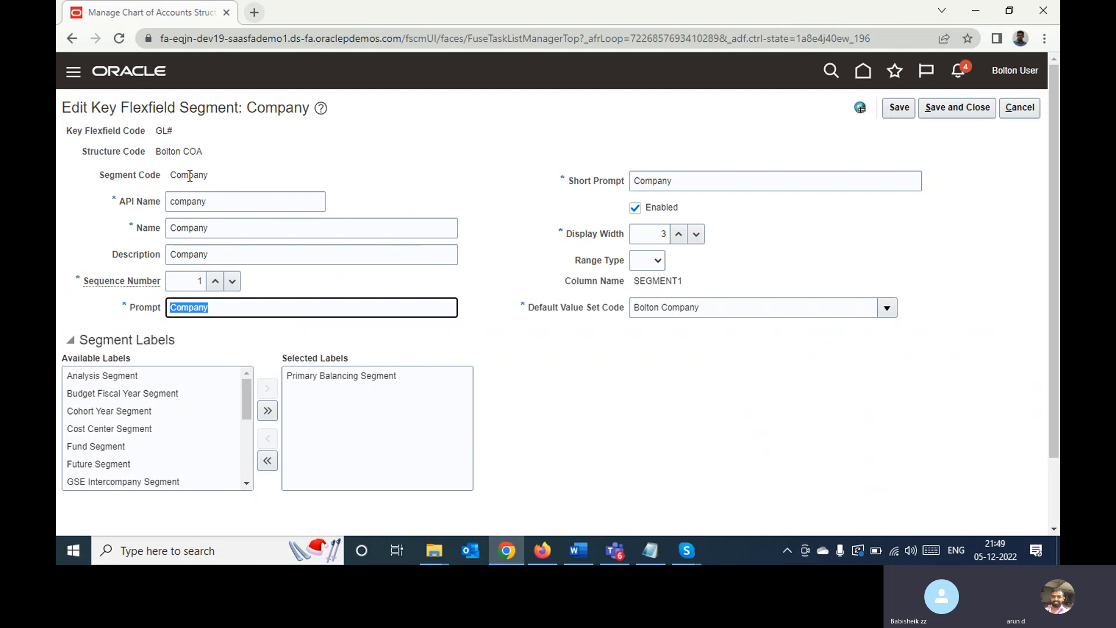
double_click(189, 176)
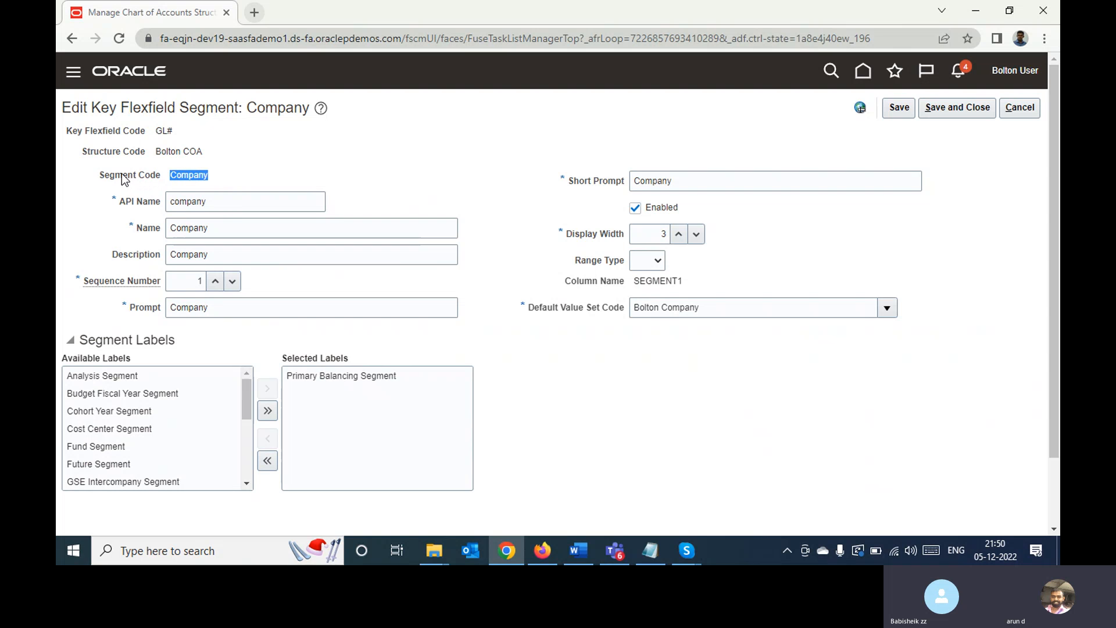
double_click(185, 203)
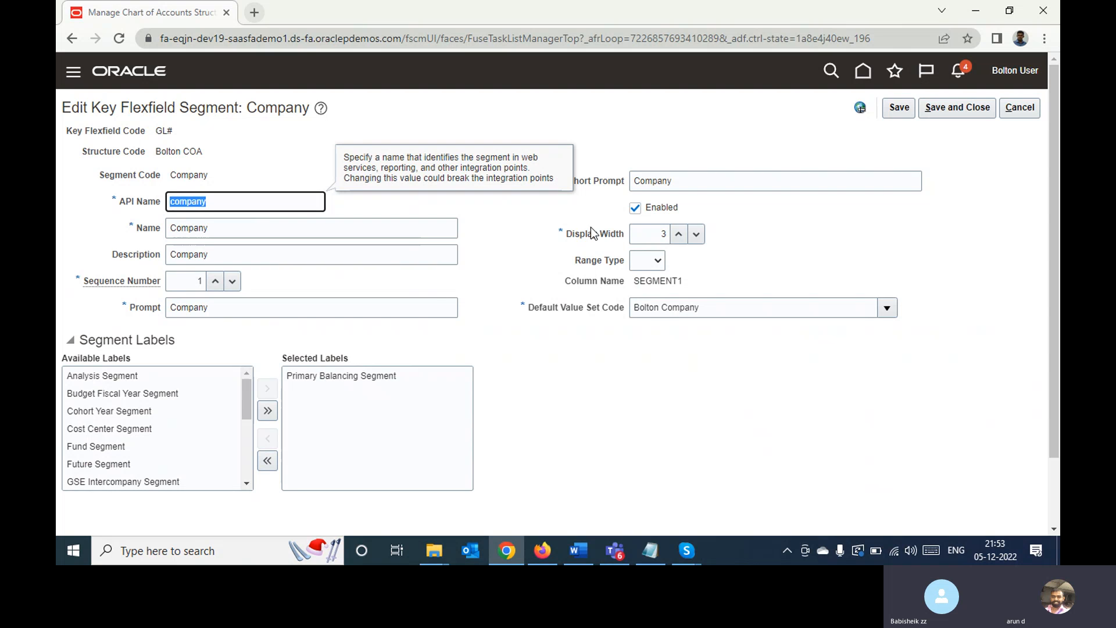
Review the Company segment's display width, column name, default value set and range type choices, and save and close the segment
left_click(641, 236)
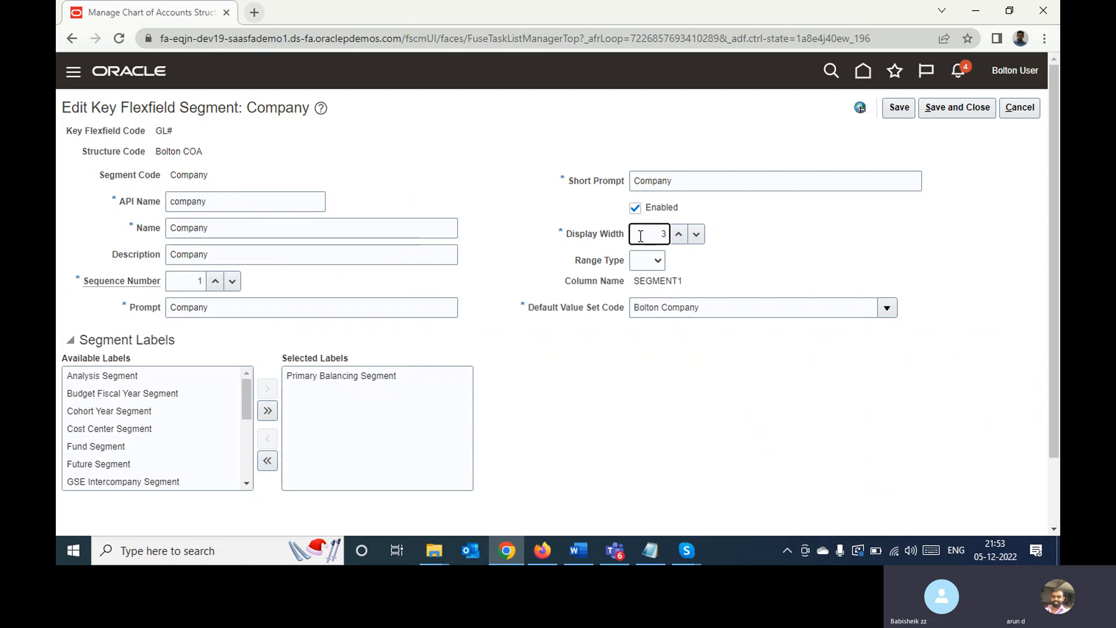
double_click(649, 282)
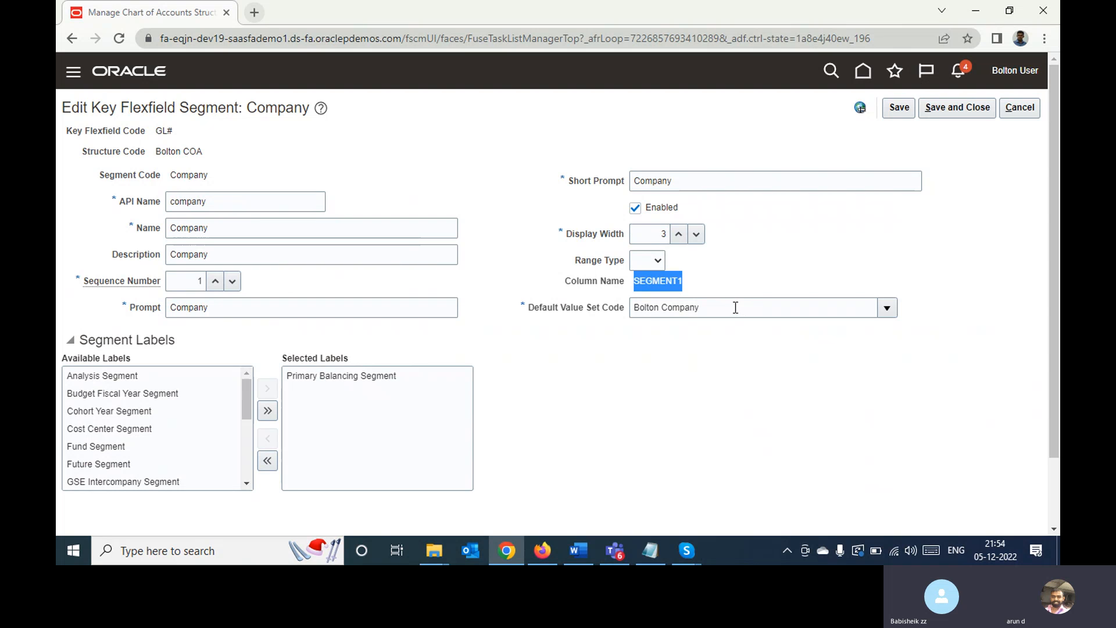
left_click(736, 306)
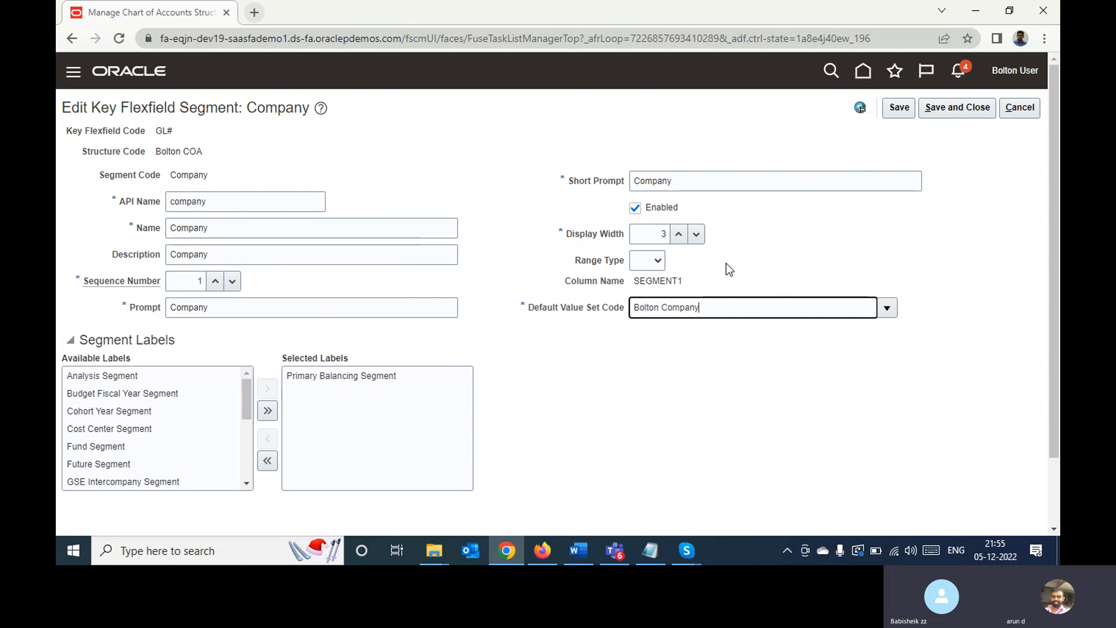
left_click(643, 262)
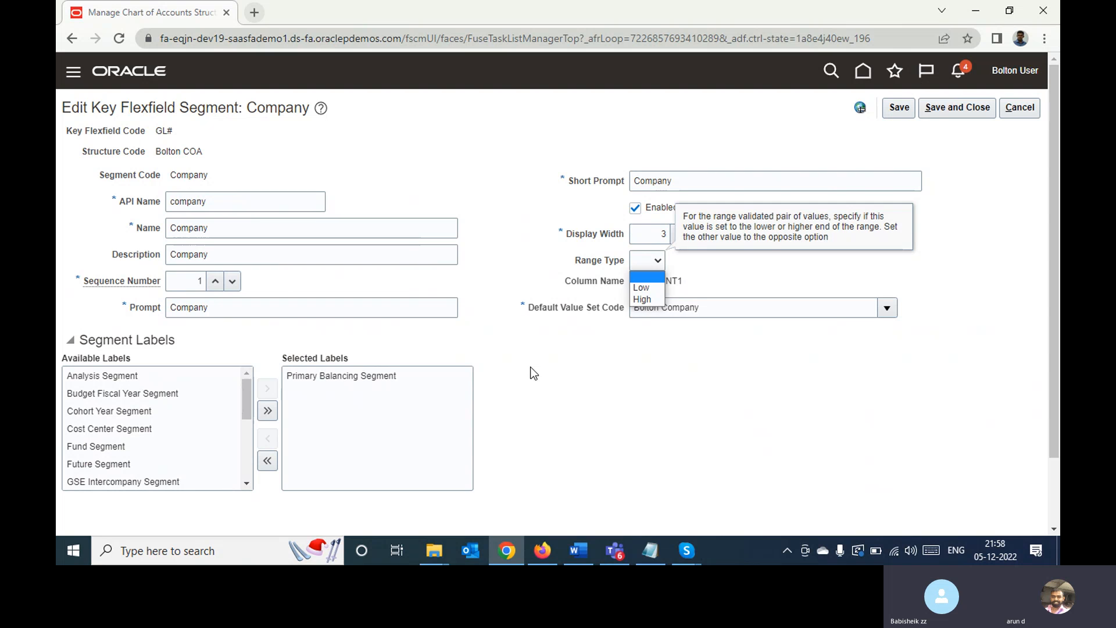
left_click(538, 384)
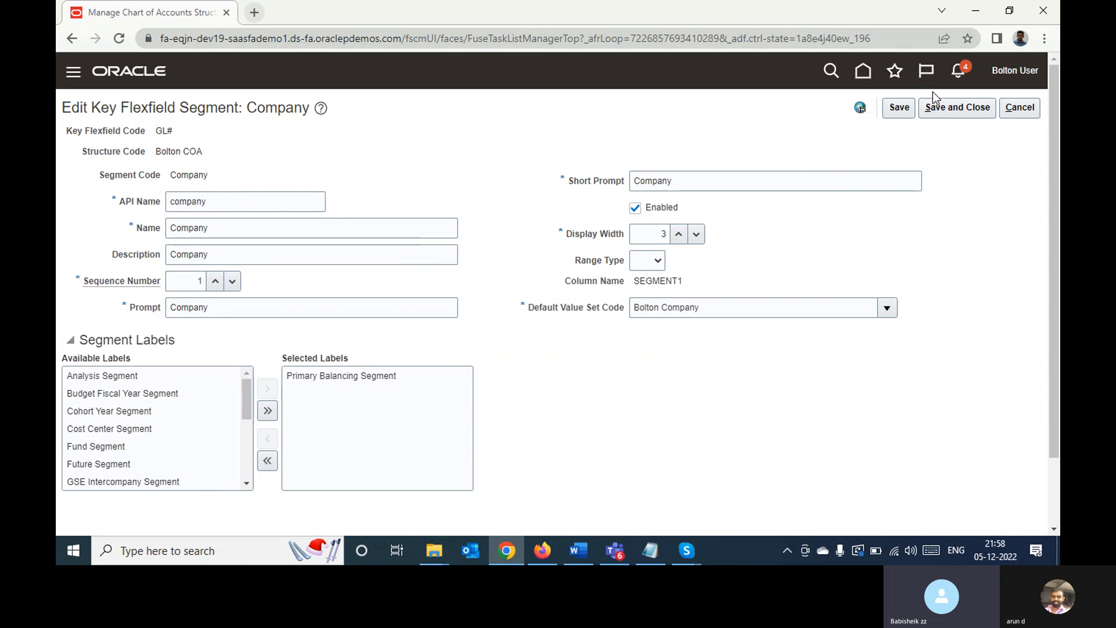
left_click(947, 112)
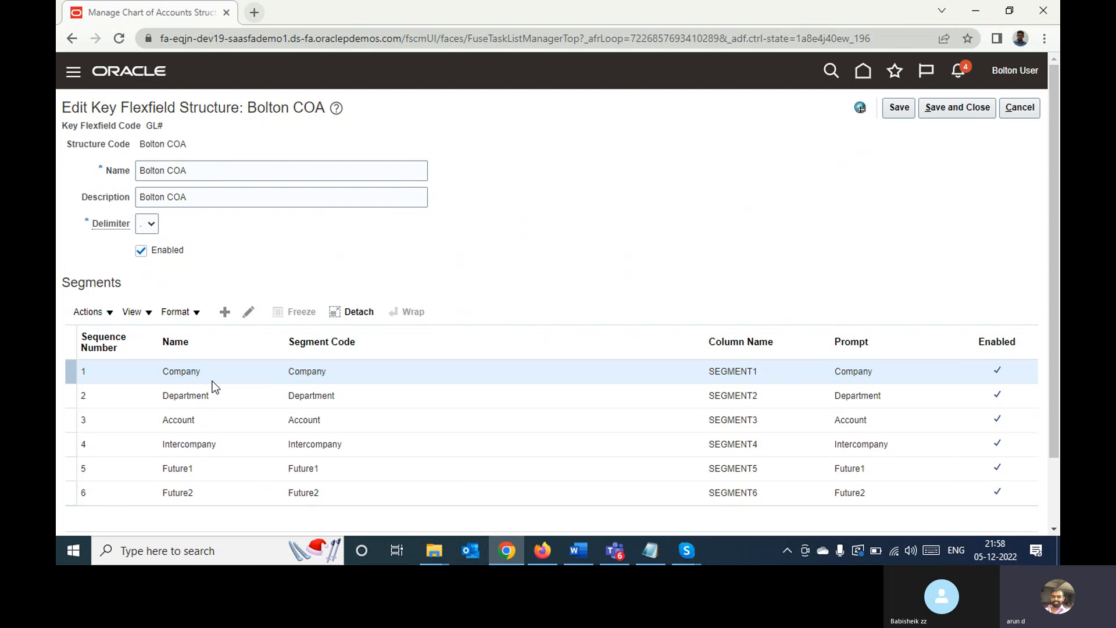
Examine the Department segment's definition and the blank form for creating a segment, cancelling out of both
left_click(224, 401)
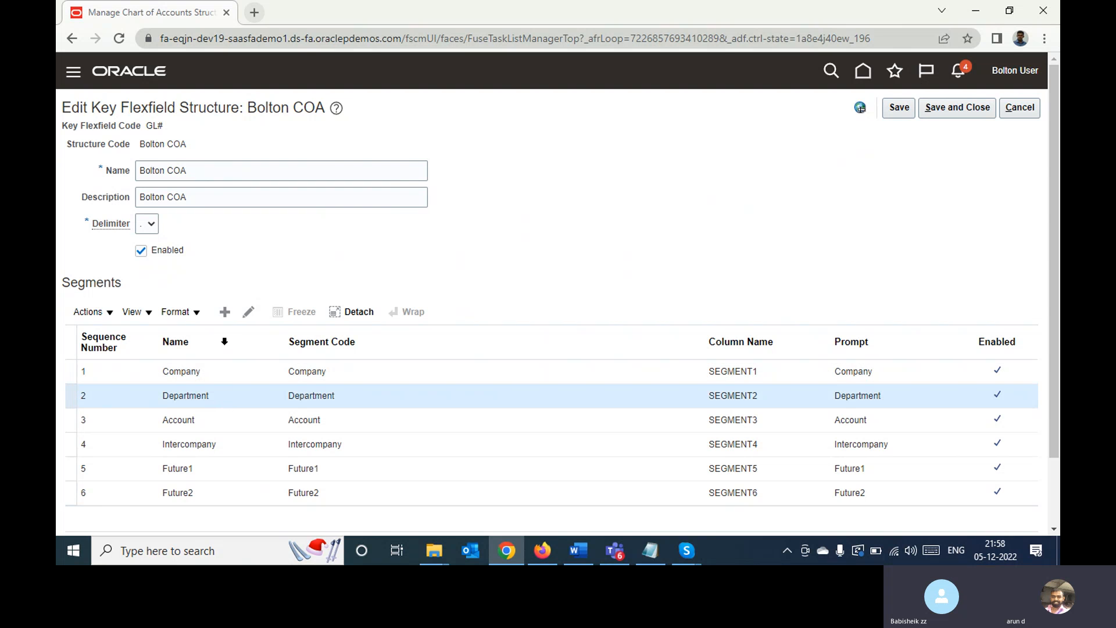
left_click(249, 312)
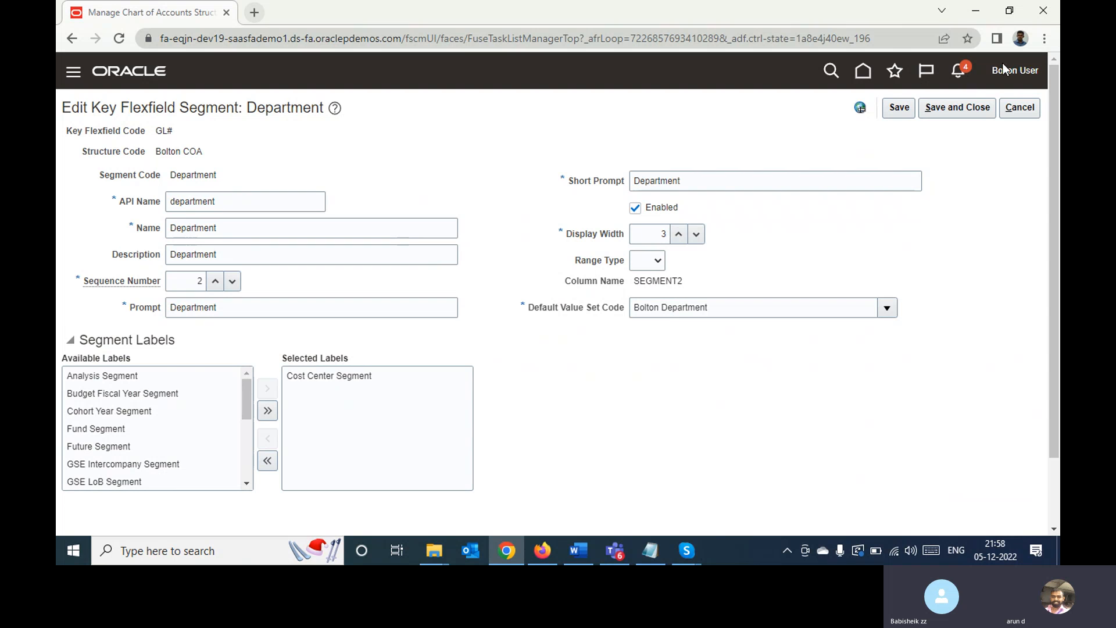
left_click(1019, 108)
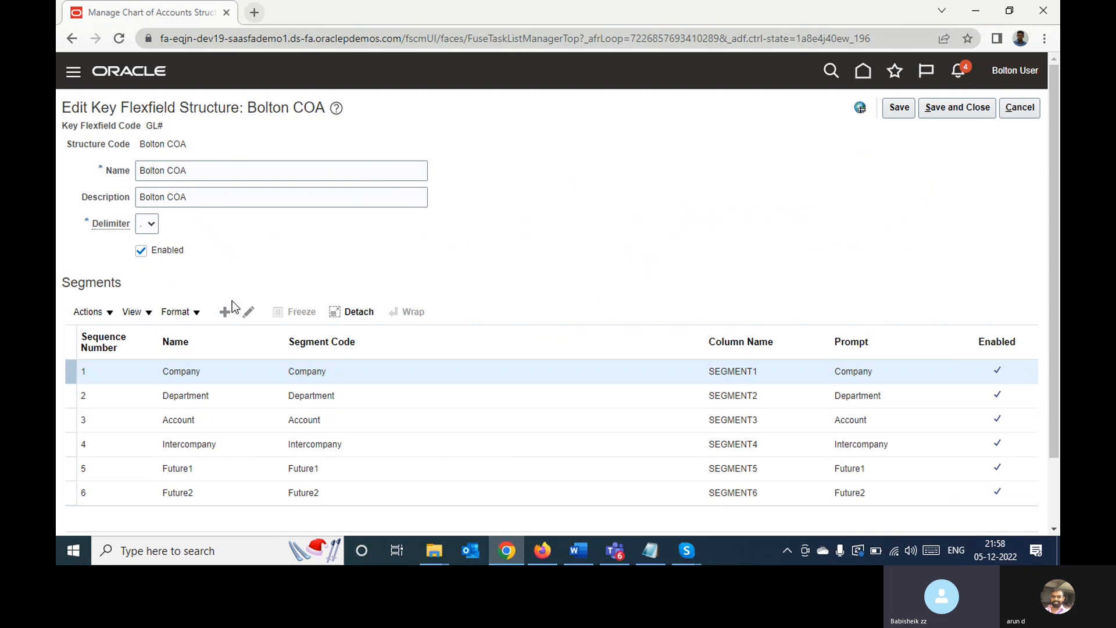
left_click(224, 312)
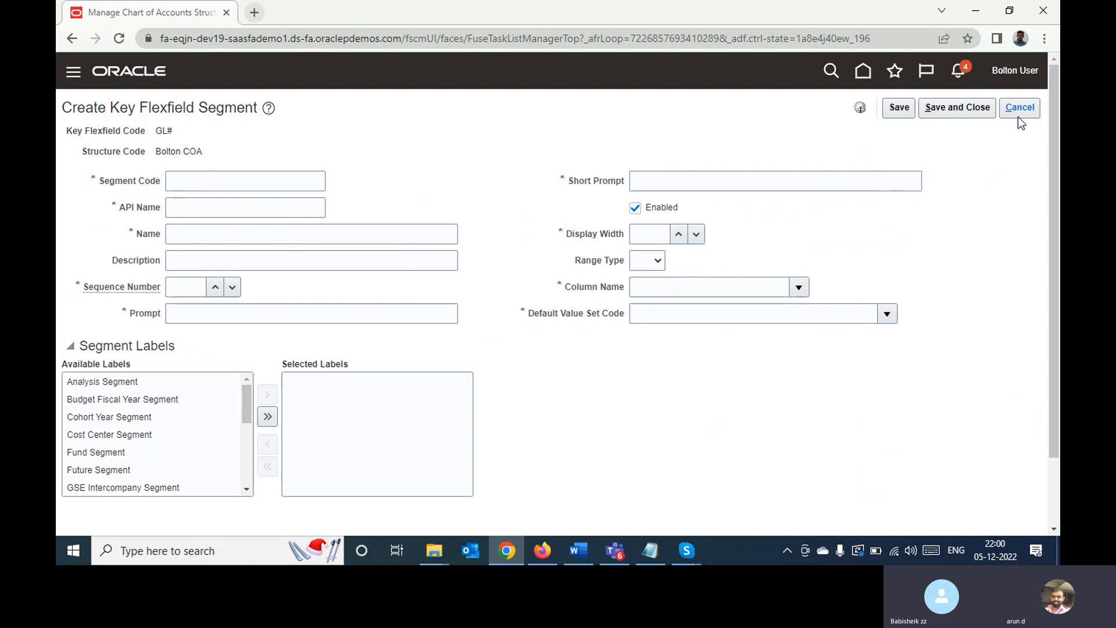
left_click(1014, 112)
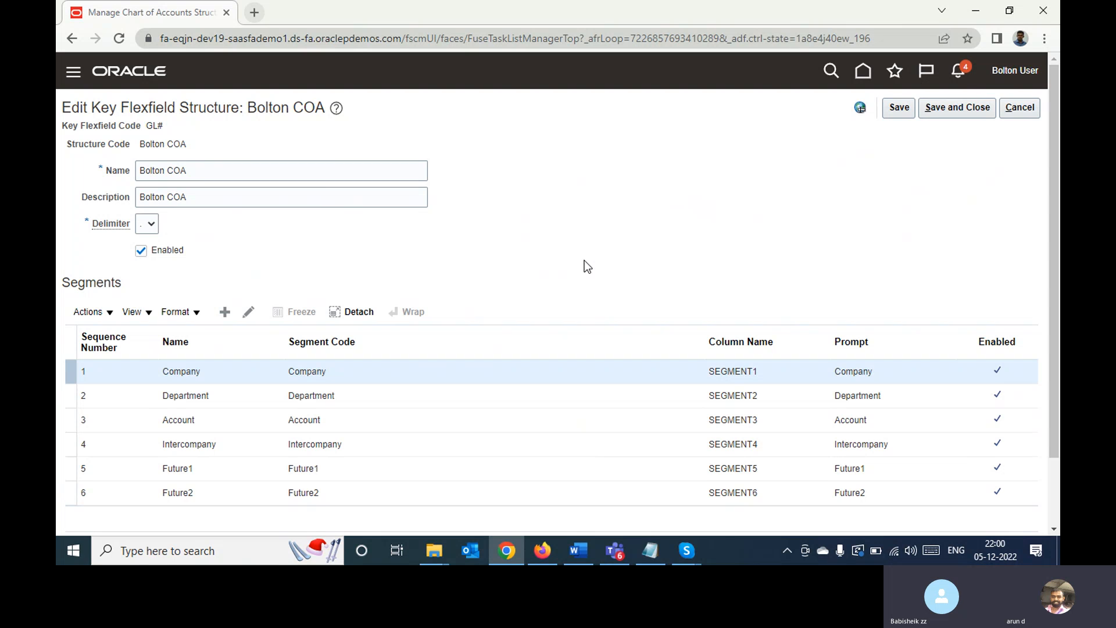
Leave the Bolton COA structure without saving and open the Manage Chart of Accounts Structure Instances task
left_click(1017, 107)
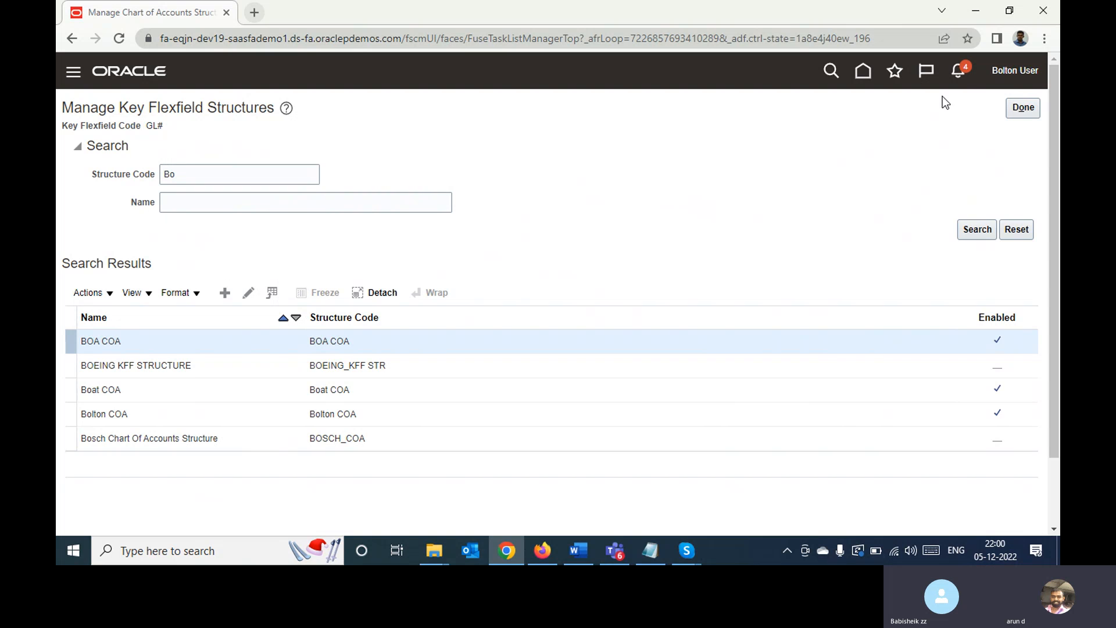
left_click(1025, 116)
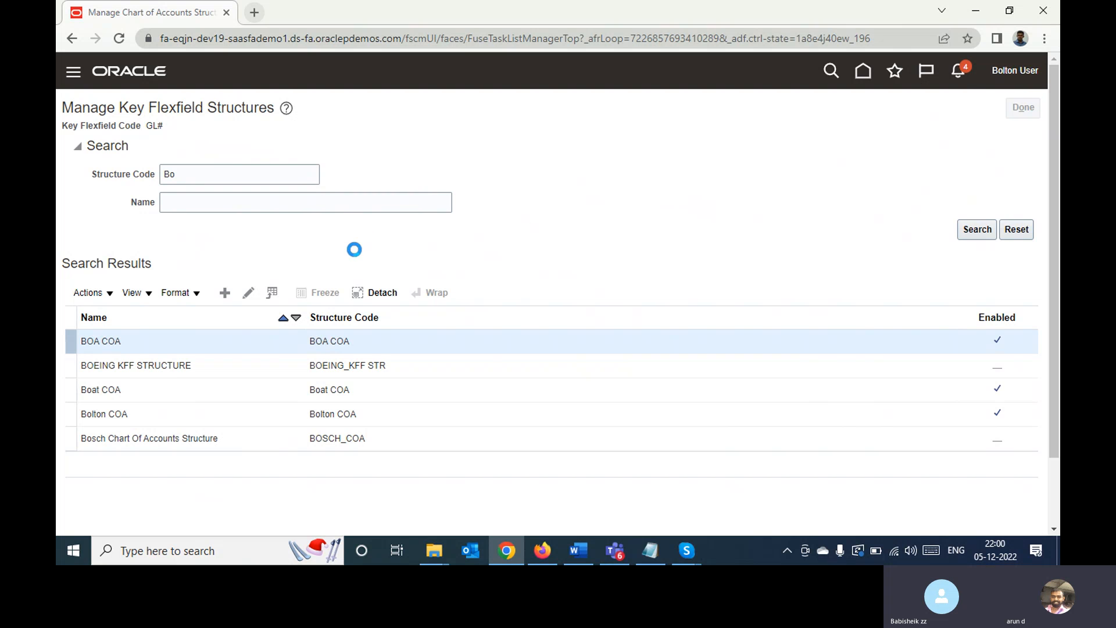
left_click(553, 311)
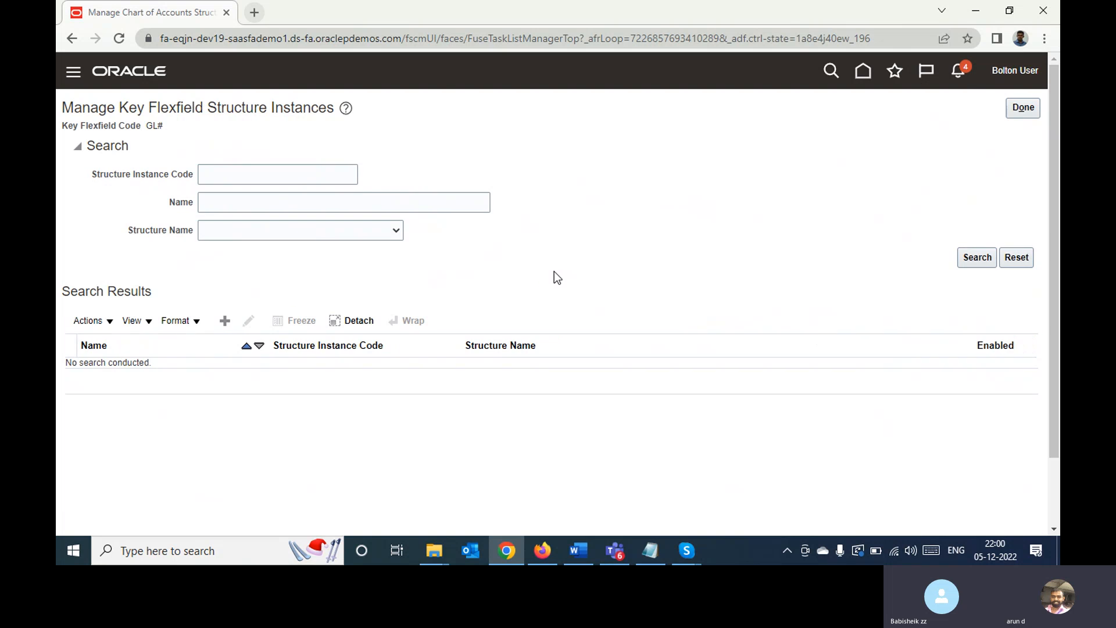
Search for structure instance code Bol and open Bolton Structure Instance for editing
left_click(233, 174)
type("Bol")
key("Return")
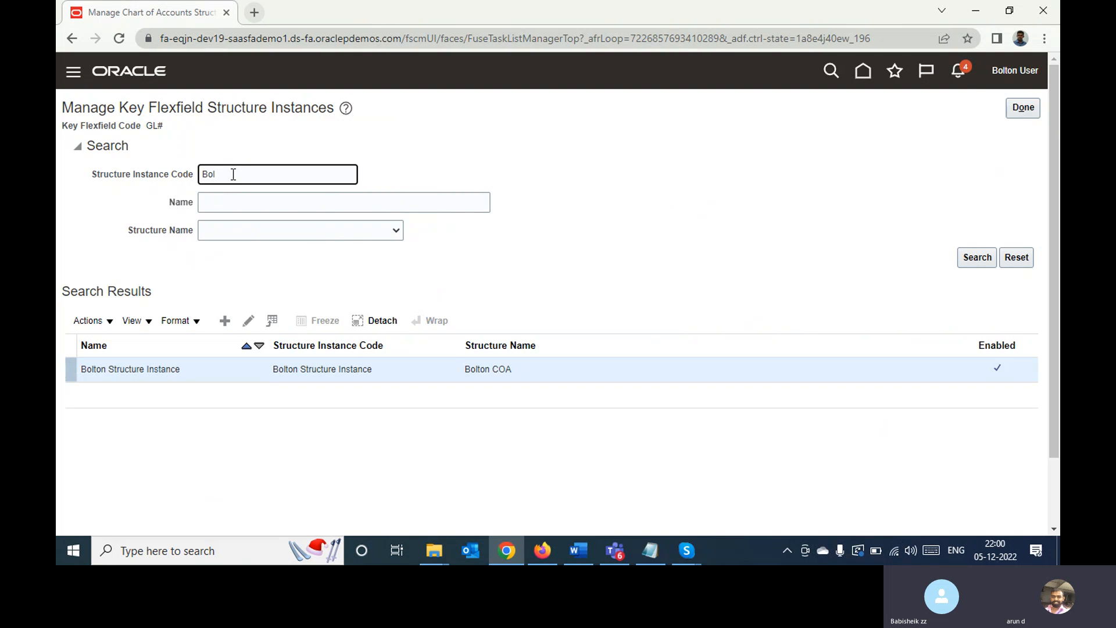
left_click(249, 321)
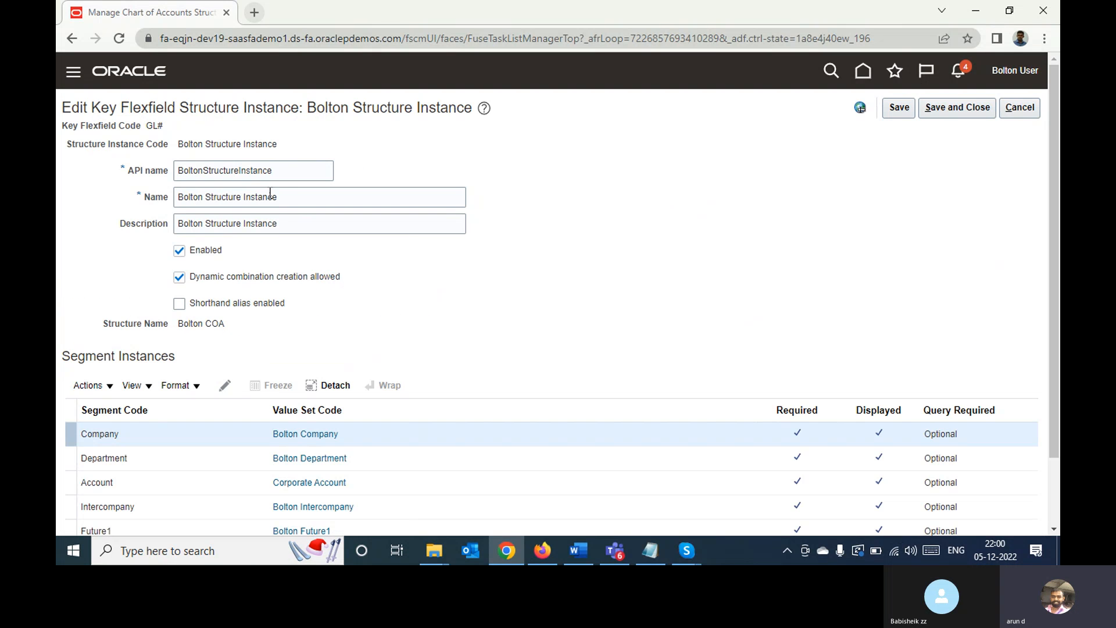
Review the Bolton Structure Instance's fields, structure name and segment instances, including the options of the Company segment instance
left_click(141, 158)
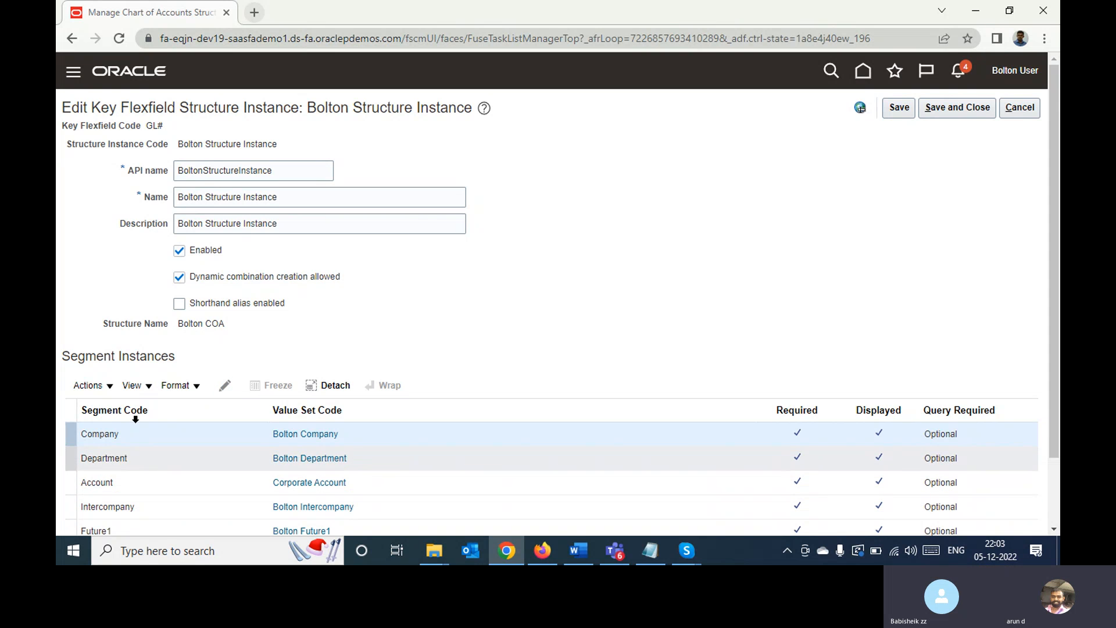
triple_click(121, 326)
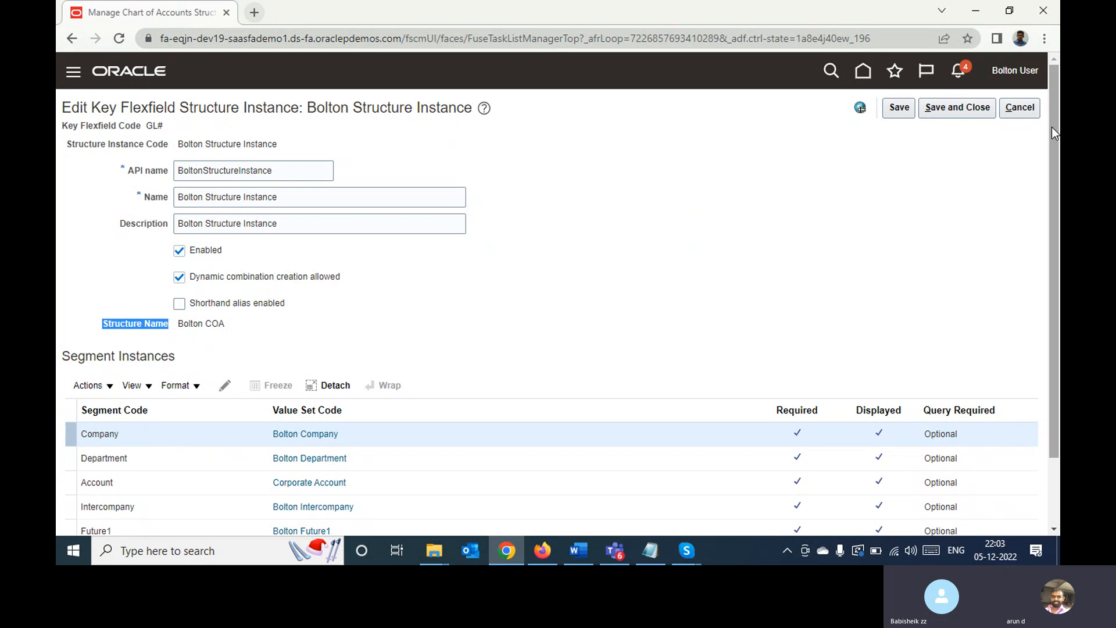
left_click_drag(1052, 126, 1052, 192)
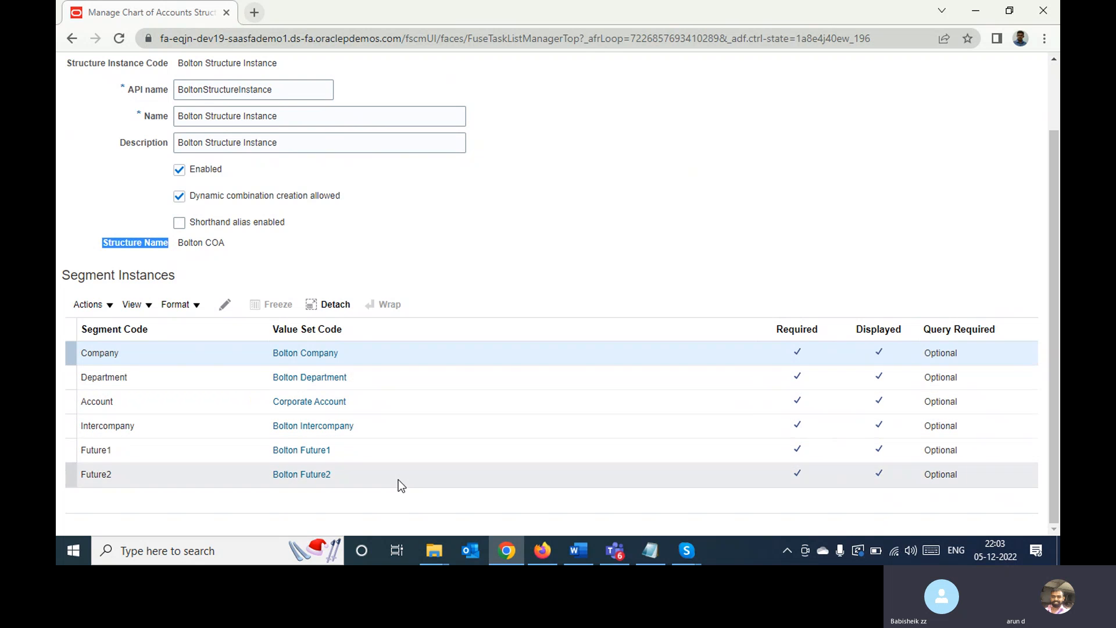
left_click(224, 304)
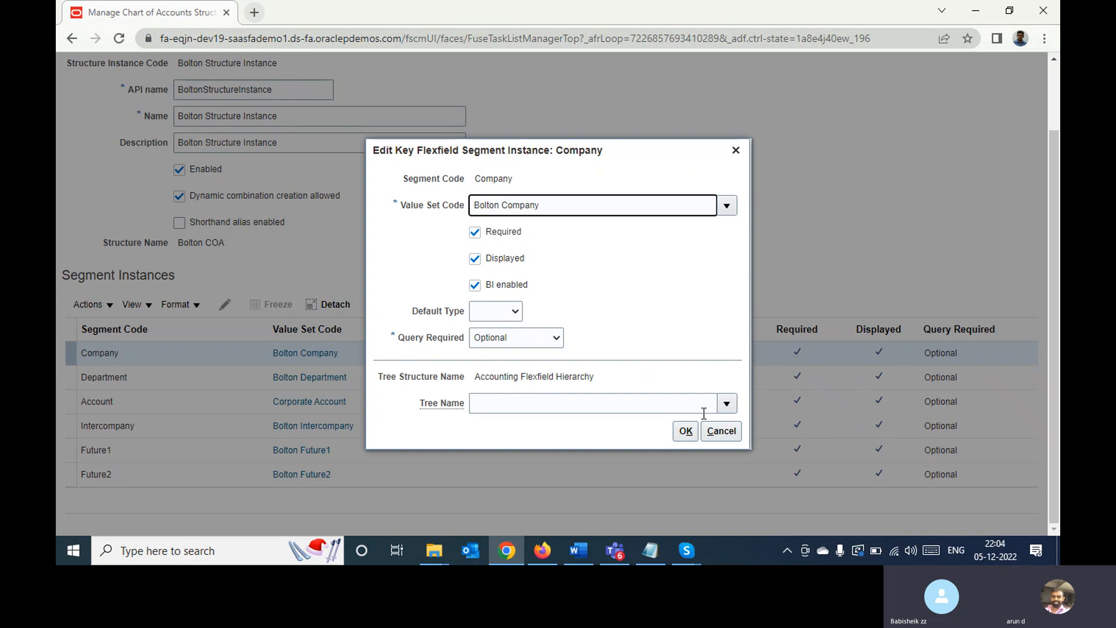
left_click(720, 431)
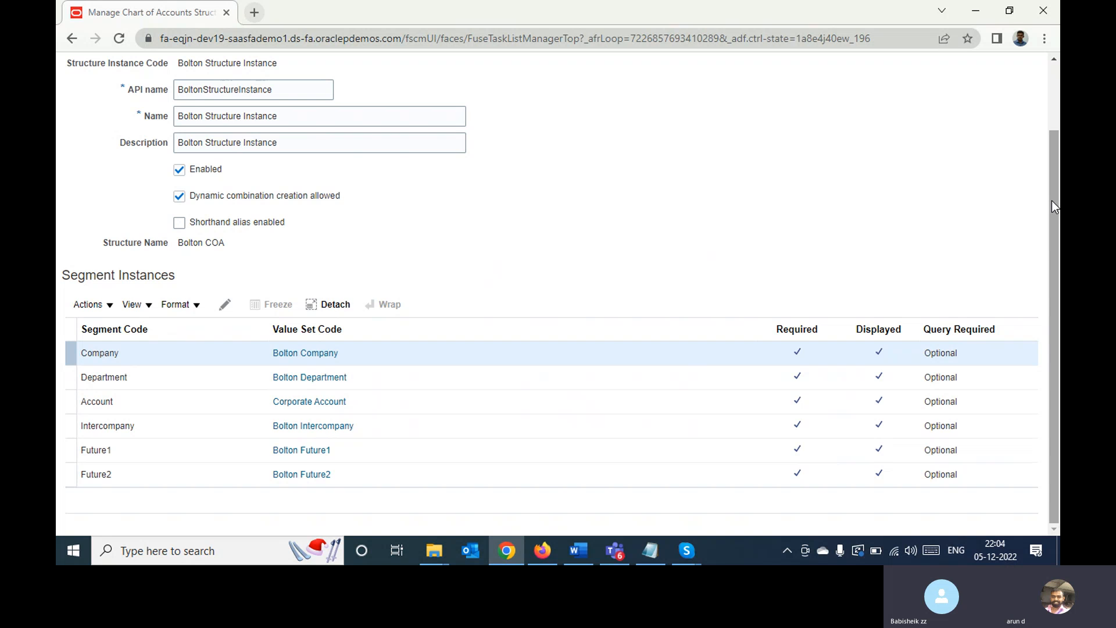
Save and close the Bolton Structure Instance and return to the Financials setup task list
left_click_drag(1051, 206, 1047, 114)
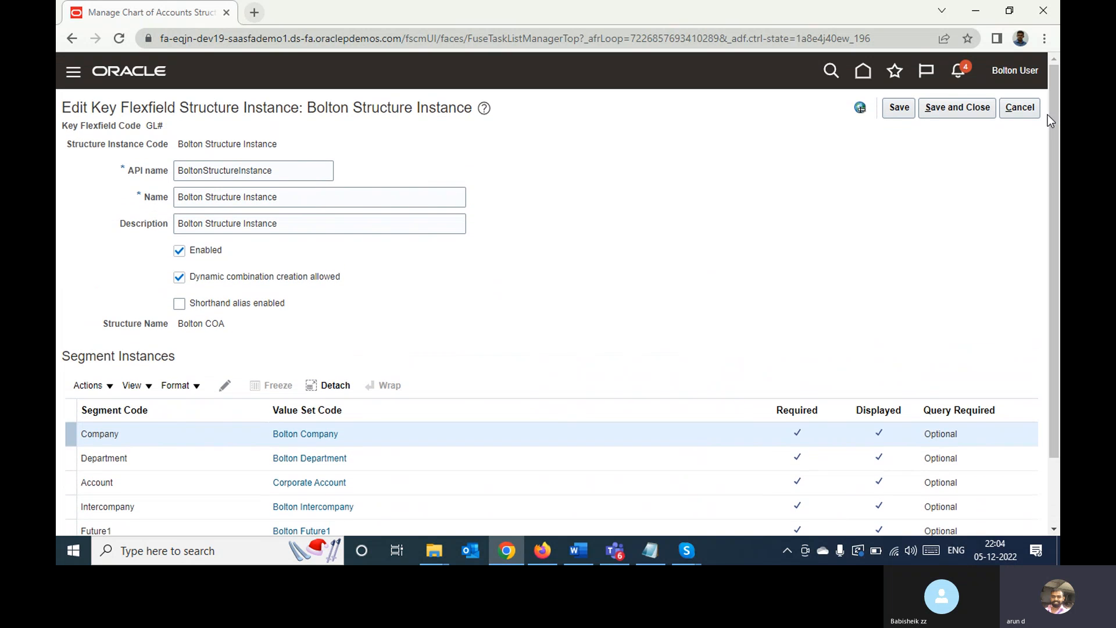
left_click(891, 109)
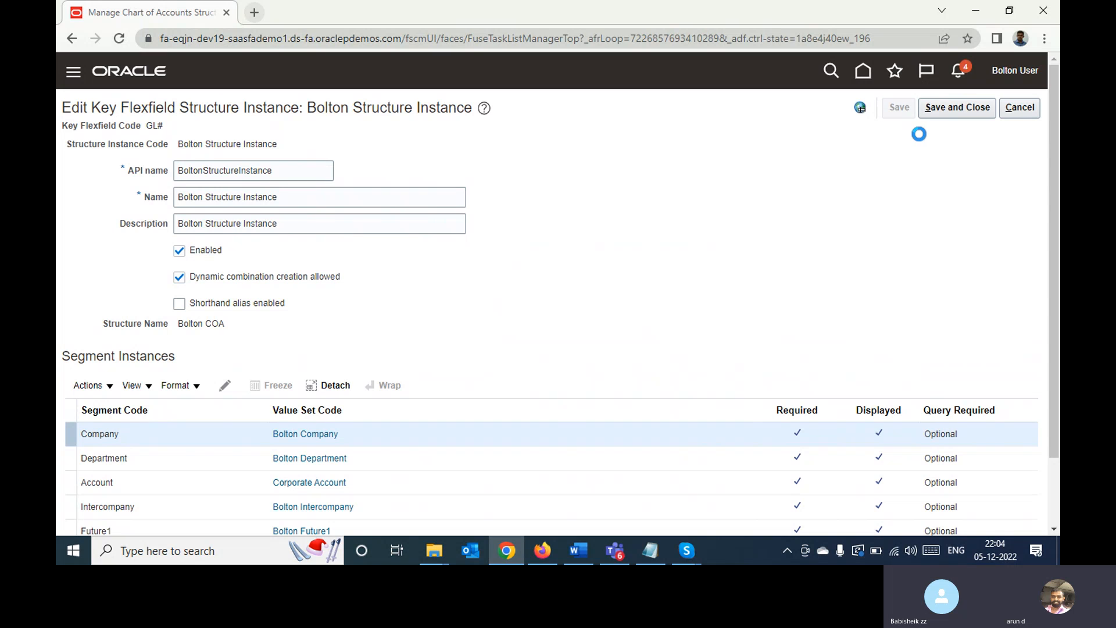
left_click(939, 109)
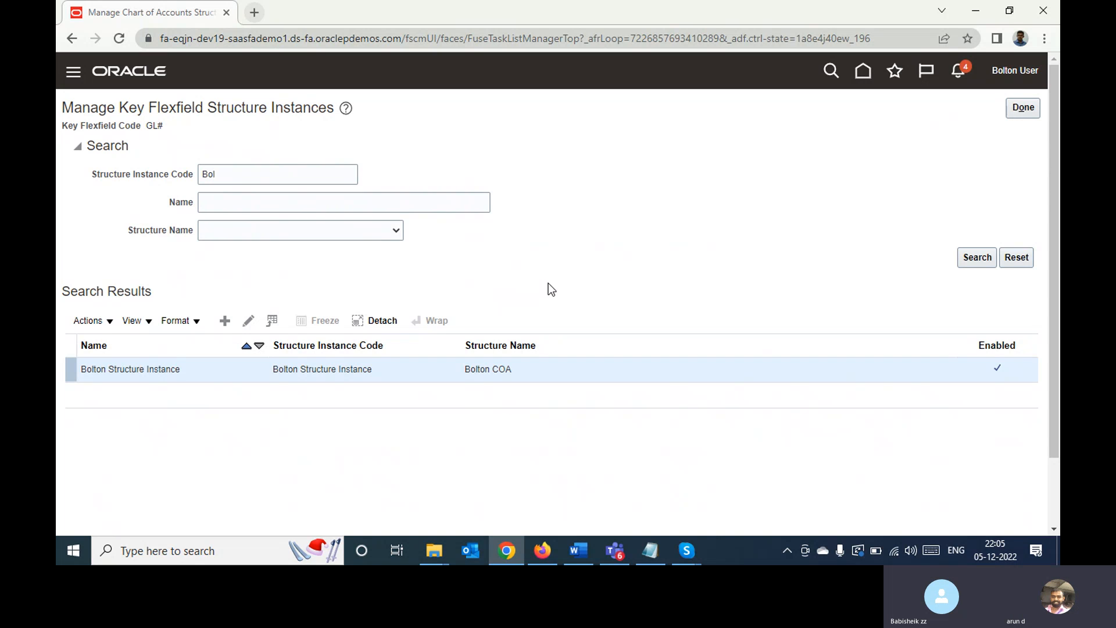
left_click(1023, 109)
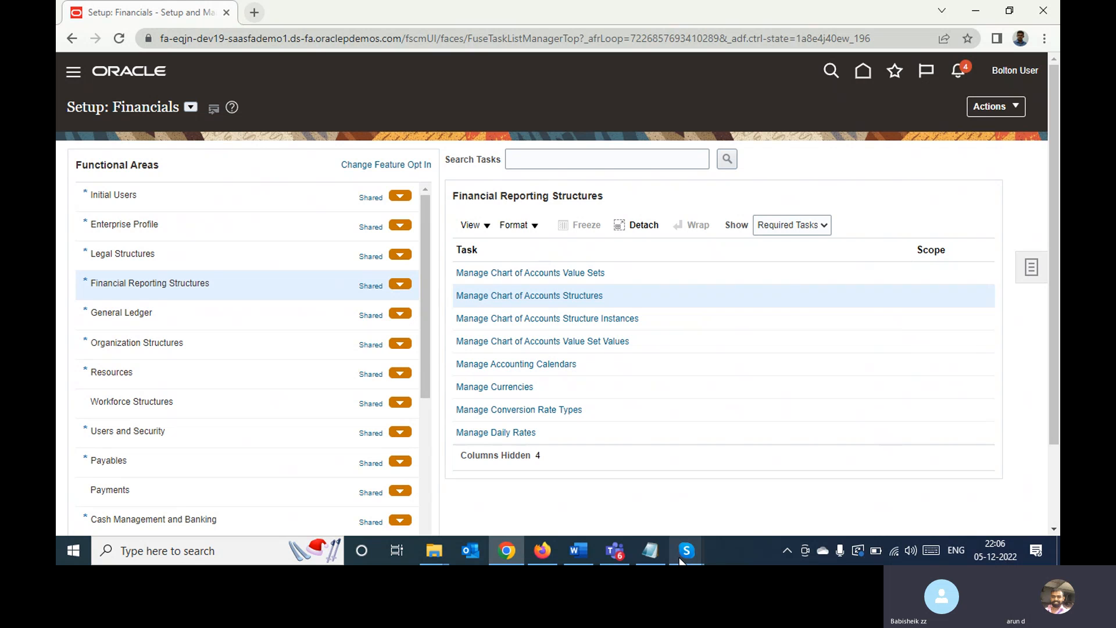
Check the Skype call window and return to the Oracle setup page in Chrome
mouse_move(684, 555)
left_click(636, 498)
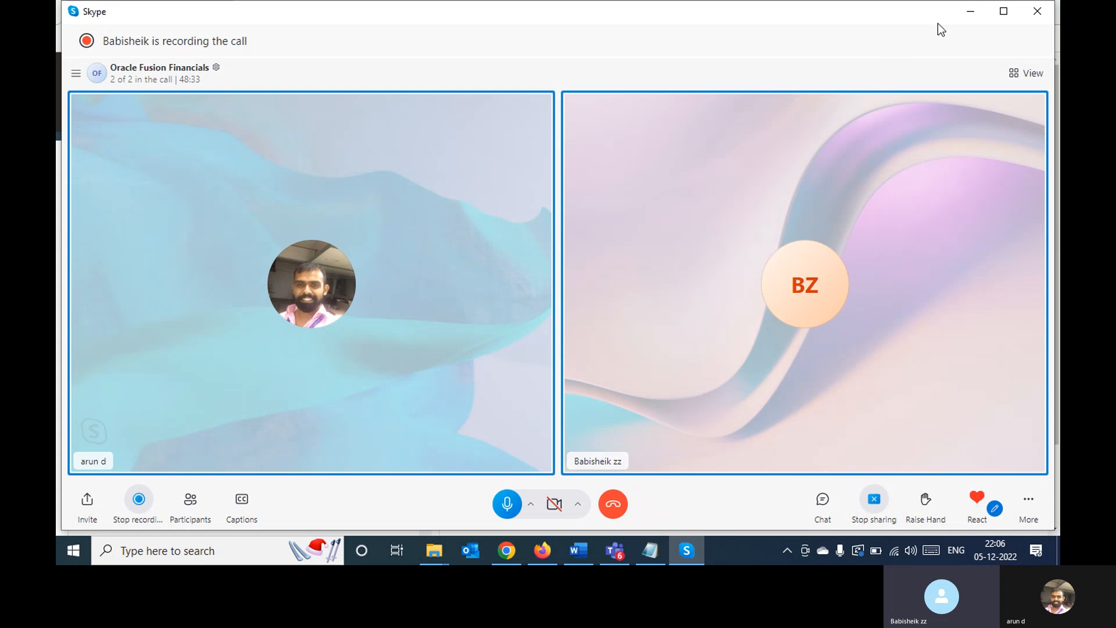
left_click(968, 13)
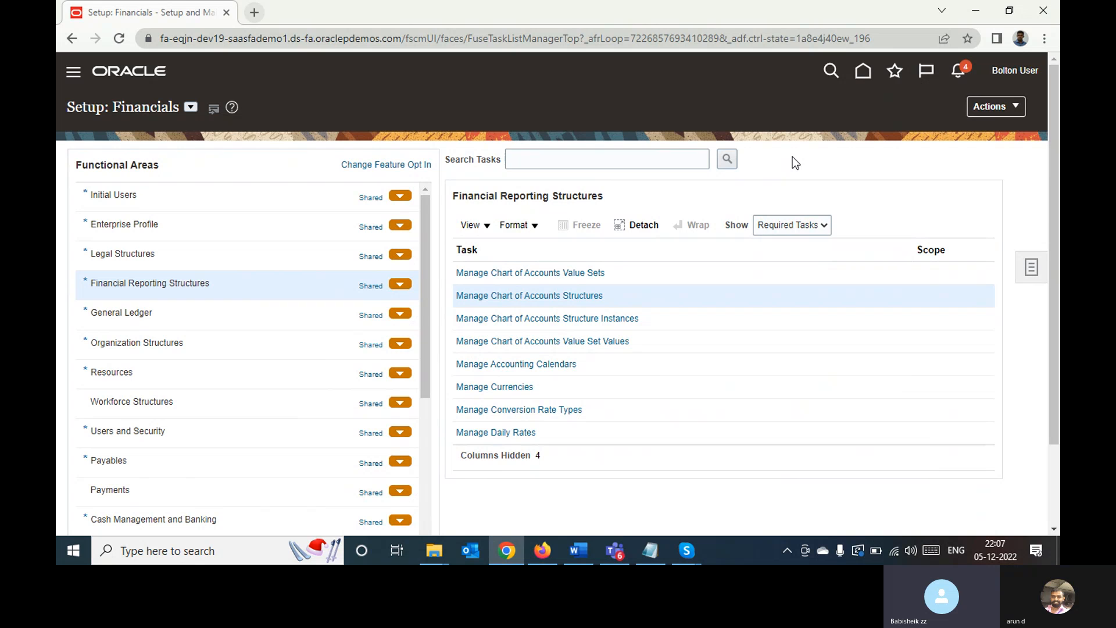
Open the Security Console and show its User Accounts page
left_click(73, 74)
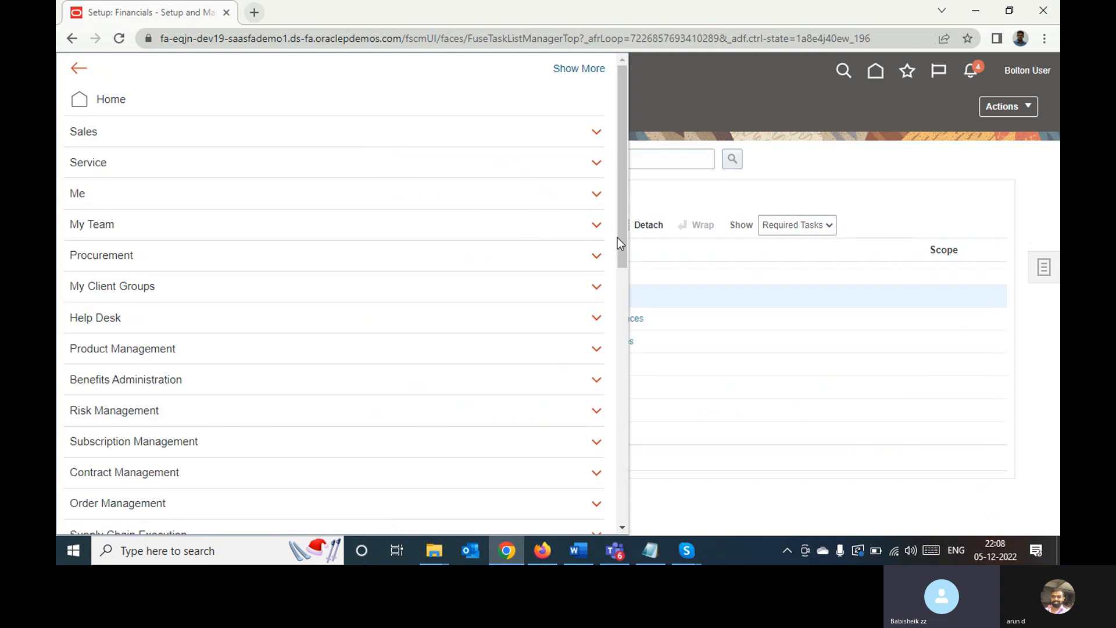
scroll(622, 237, "down", 2)
scroll(619, 329, "down", 5)
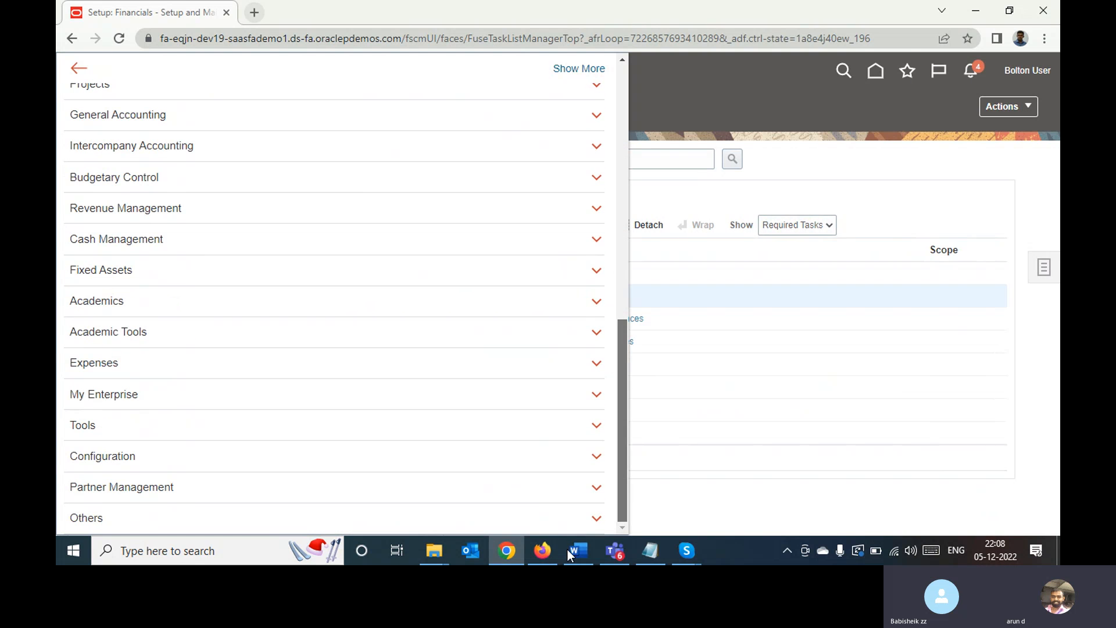
left_click(226, 424)
scroll(273, 426, "down", 3)
left_click(320, 384)
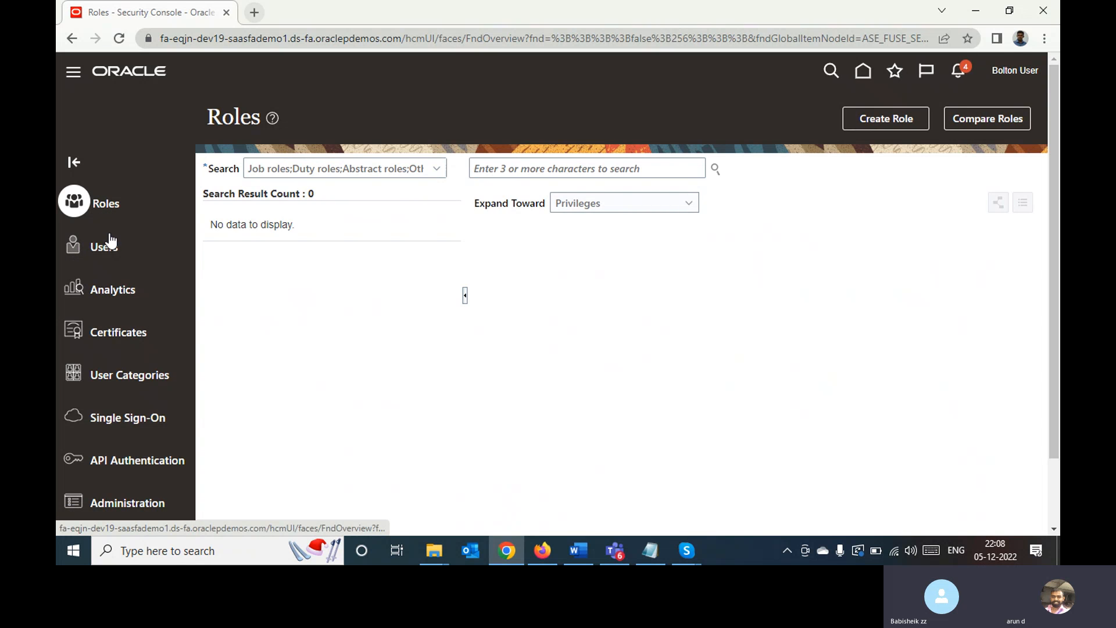
left_click(112, 252)
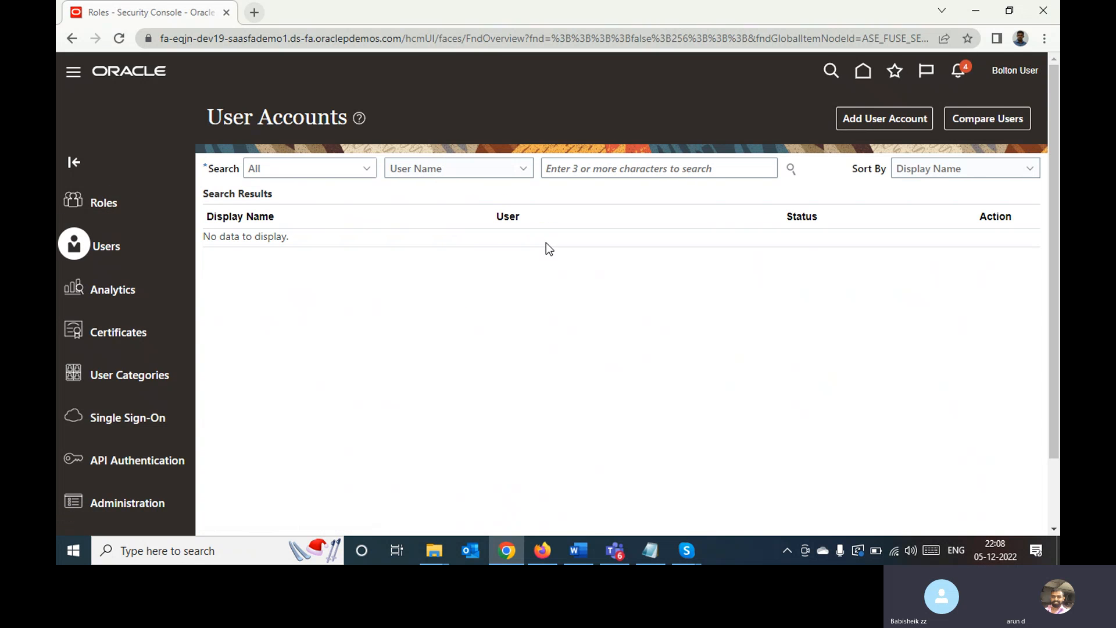
Search the user accounts for bol, open the BOLTON account and examine its account information and roles
left_click(604, 167)
type("bol")
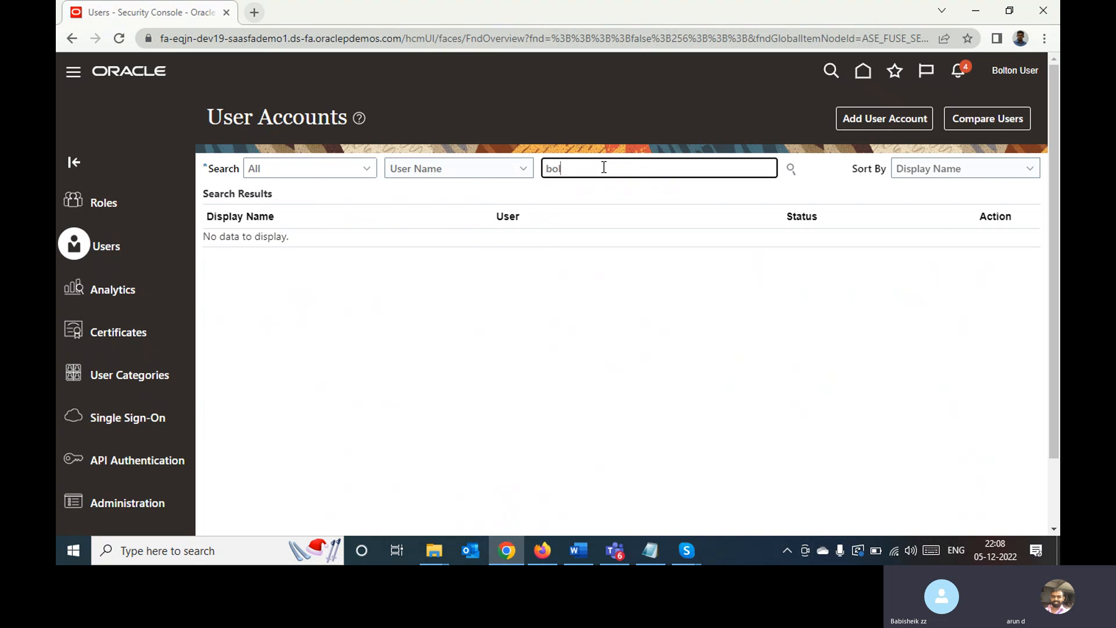
key("Return")
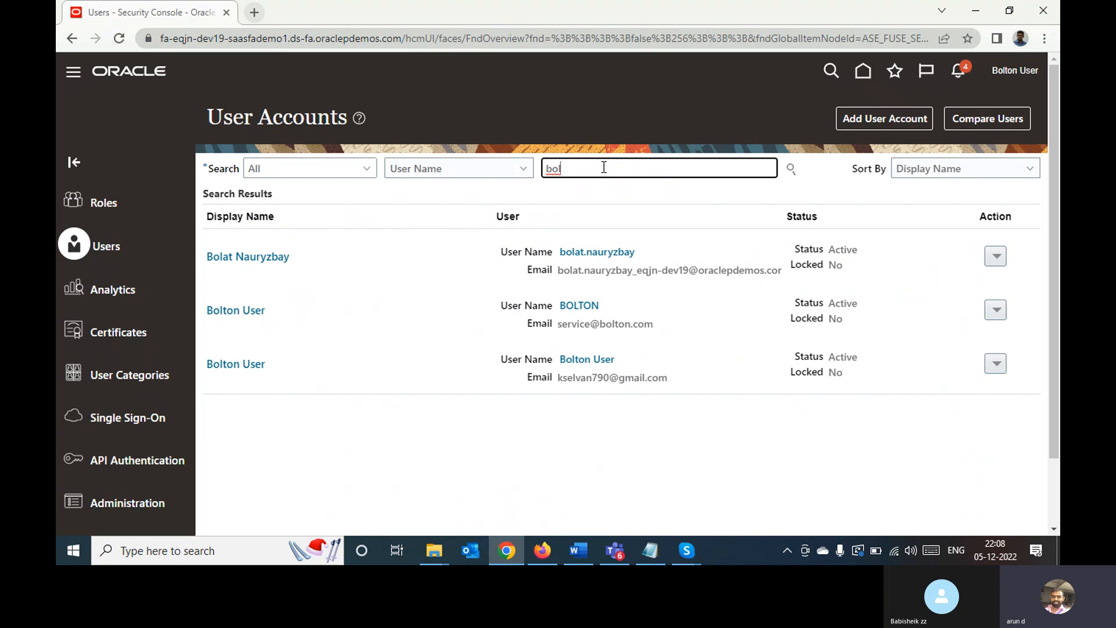
left_click(252, 318)
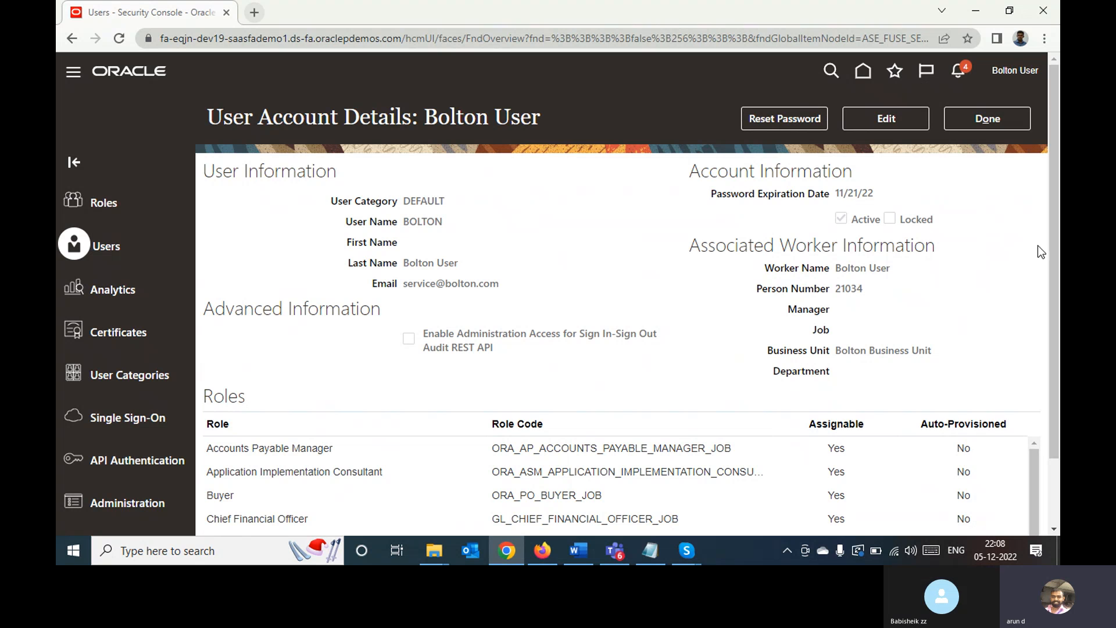
left_click_drag(1052, 242, 1040, 372)
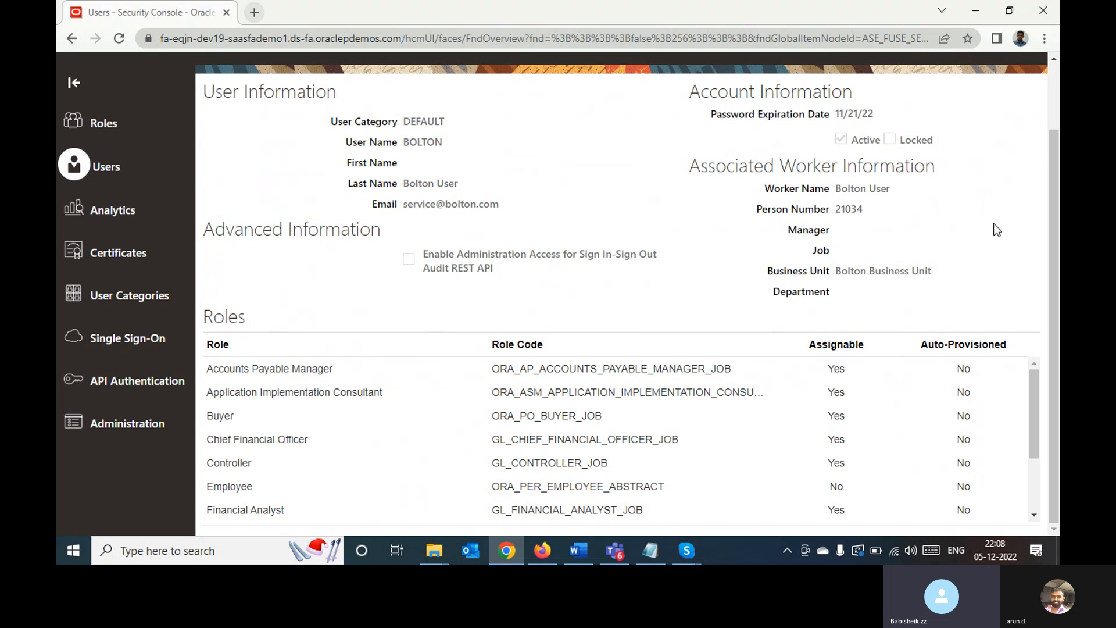
Leave the user account details for the home page and open Setup and Maintenance
left_click_drag(1053, 204, 1053, 140)
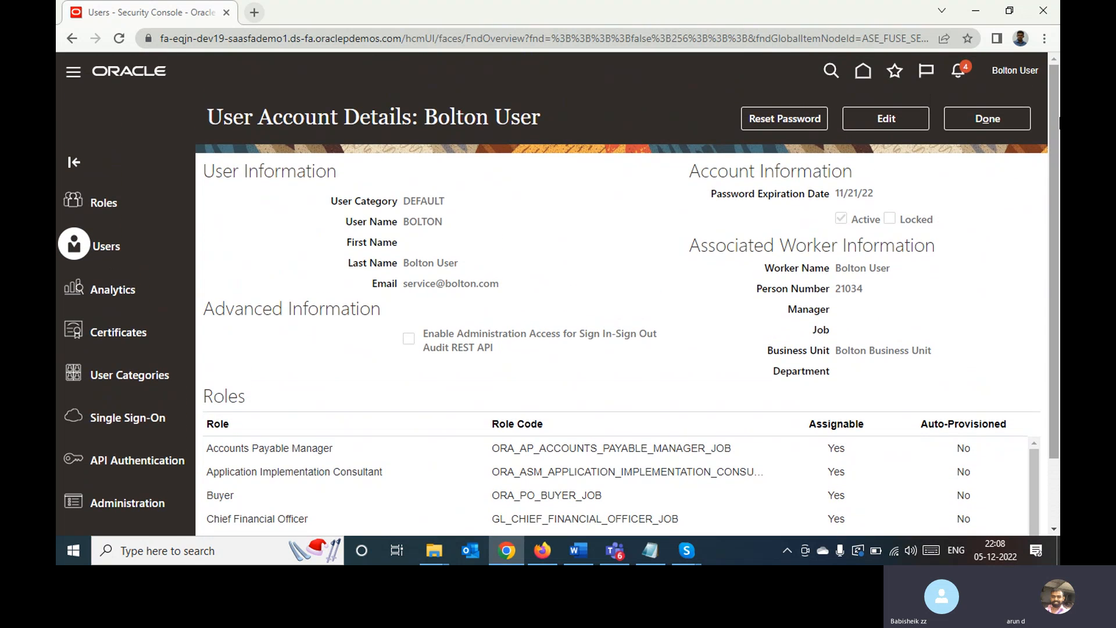
left_click(862, 73)
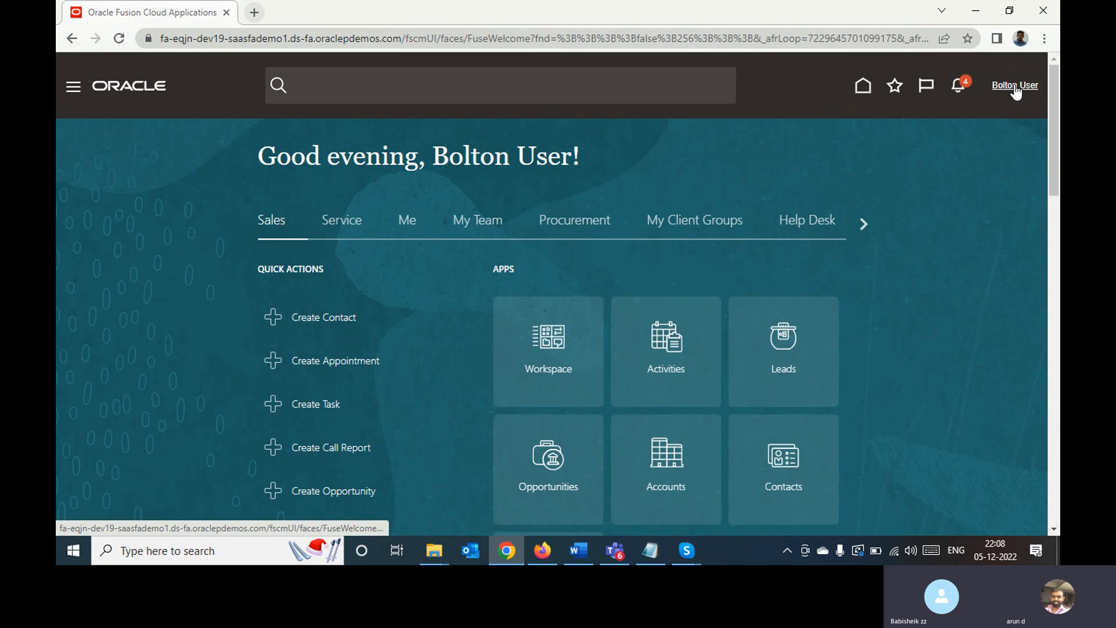
left_click(1015, 87)
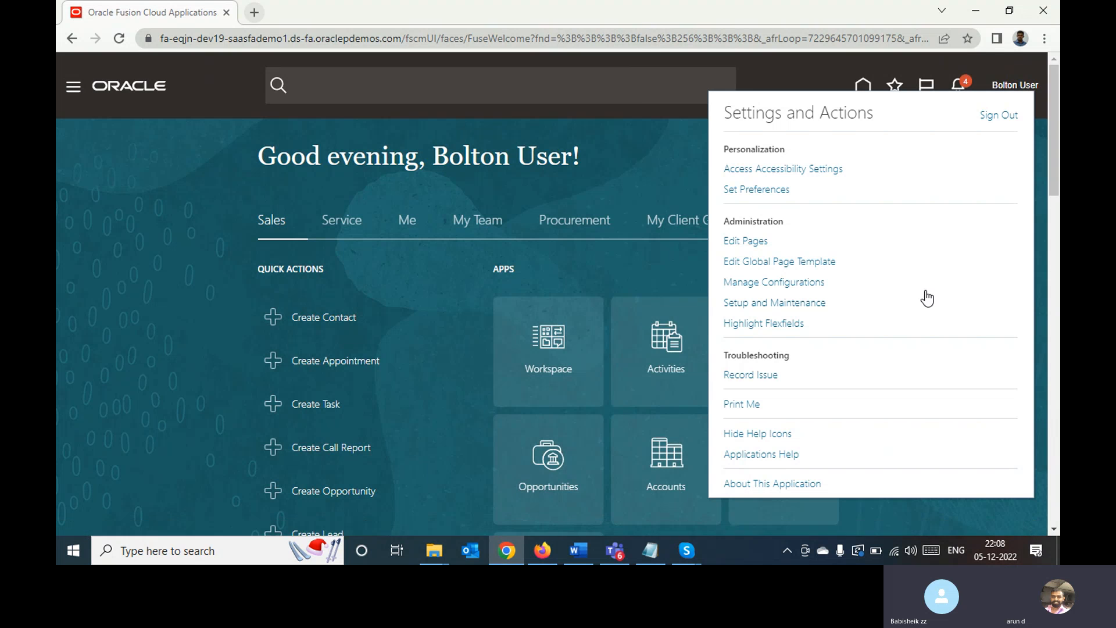
left_click(799, 302)
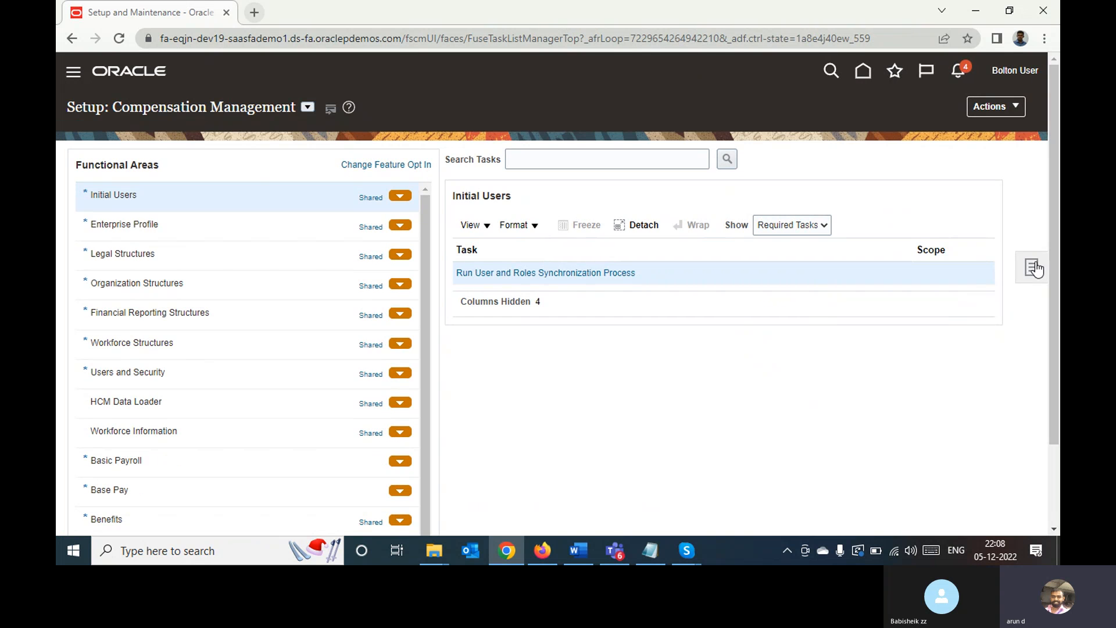
Search the implementation projects by name for Bol and return to the Compensation Management setup page
left_click(1032, 269)
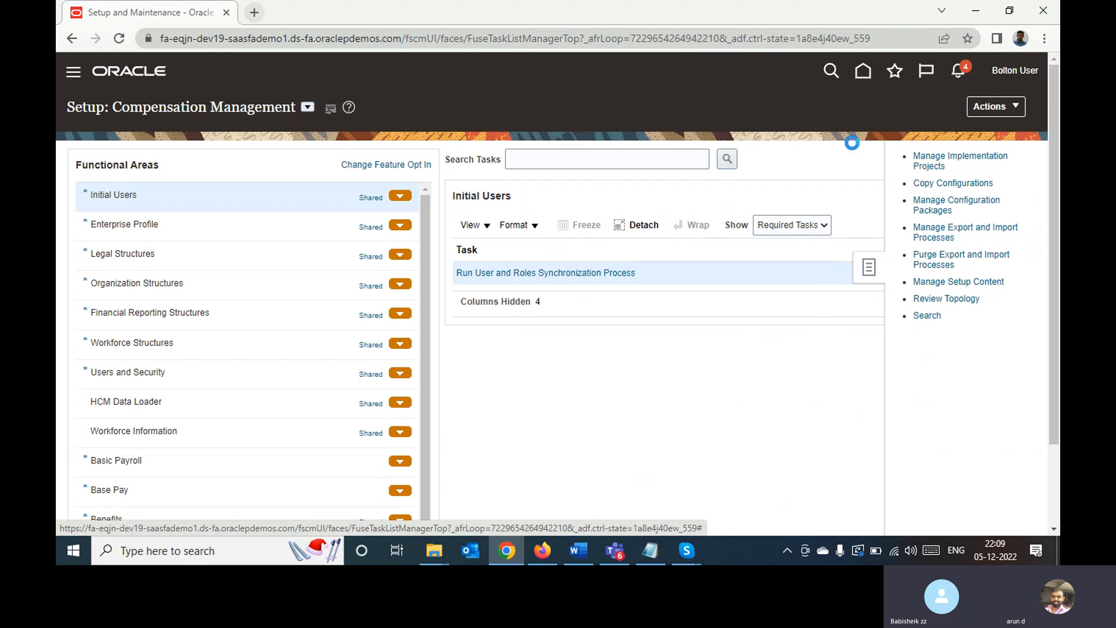
left_click(240, 186)
type("B")
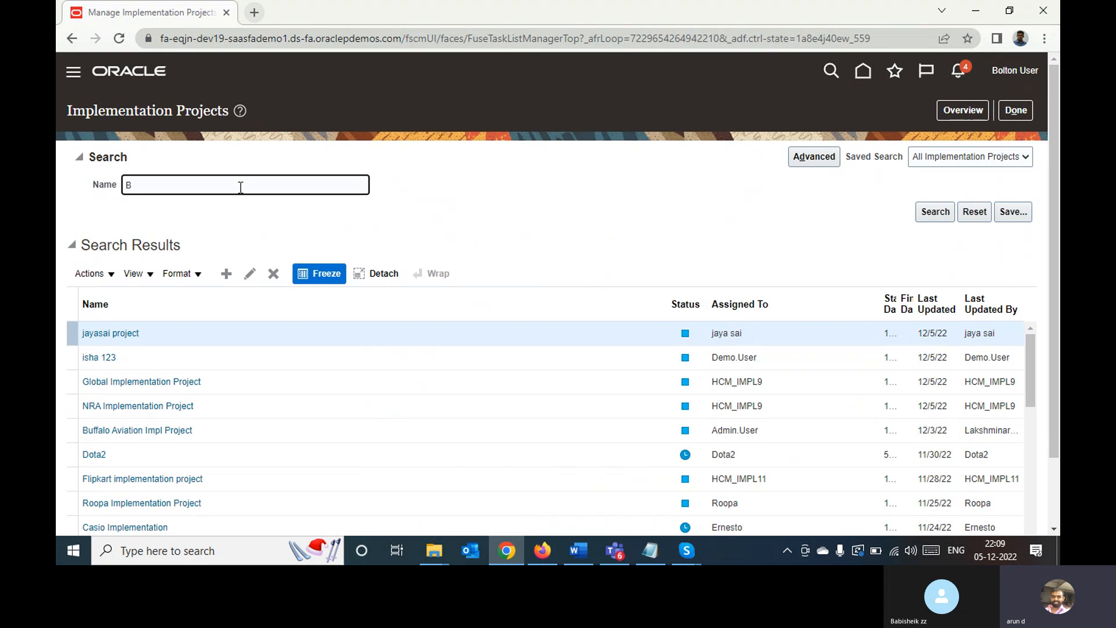
type("ol")
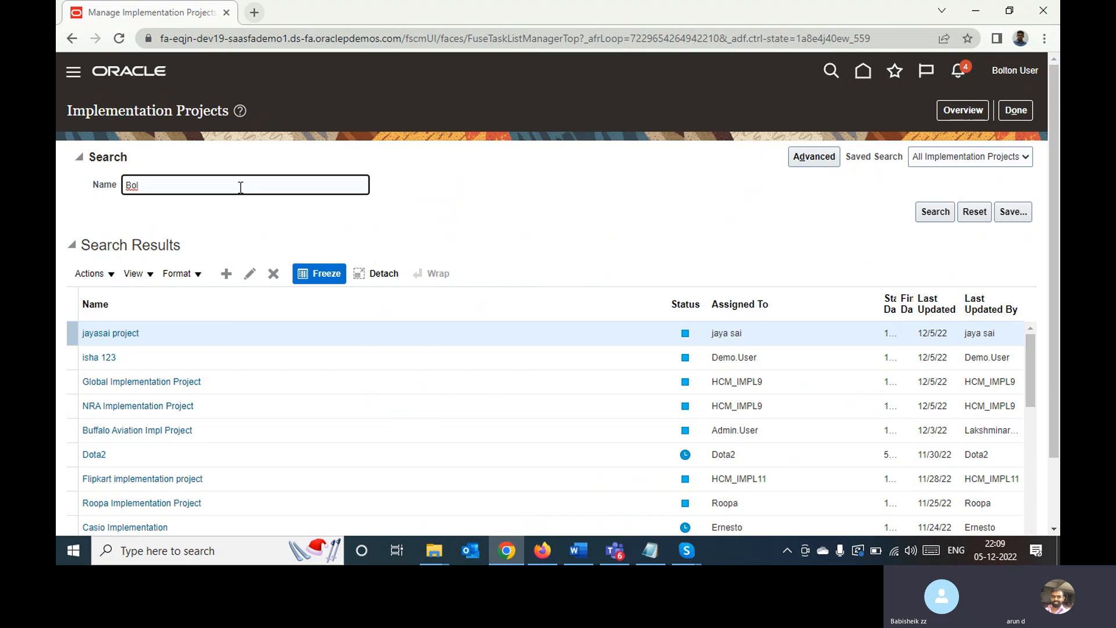
key("Return")
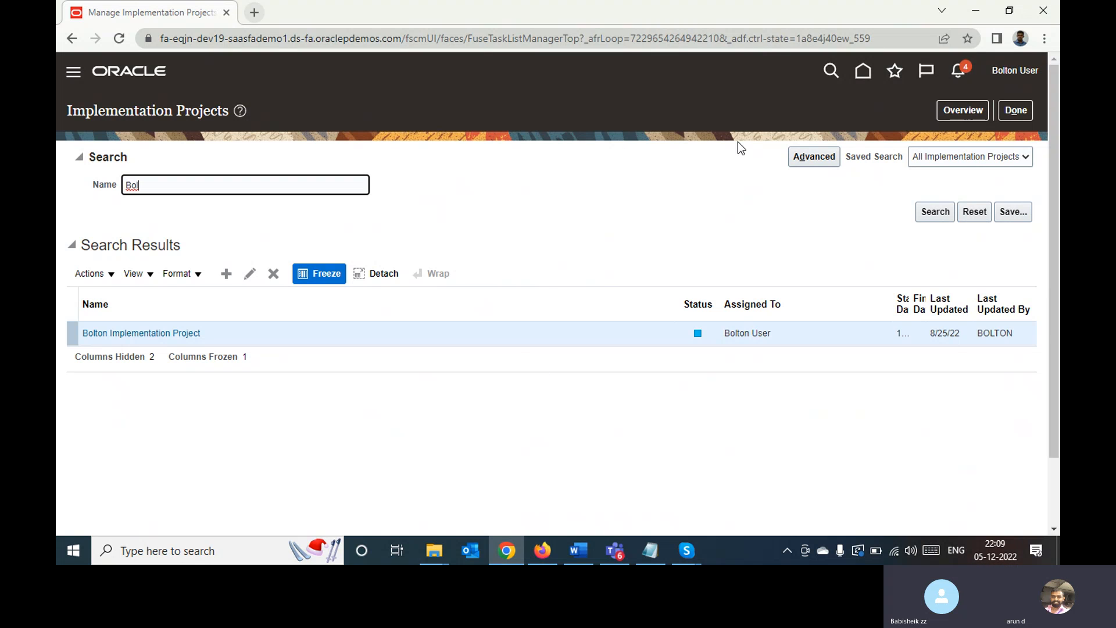
left_click(1016, 109)
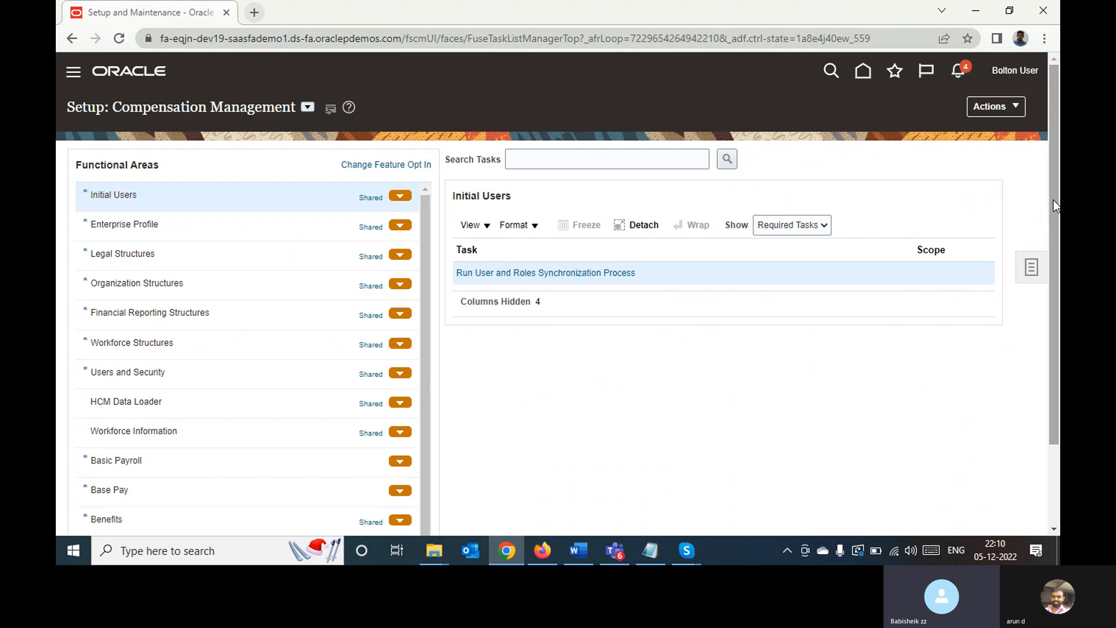
Show the full list of implementation projects again and close it to return to the setup page
scroll(1053, 200, "down", 3)
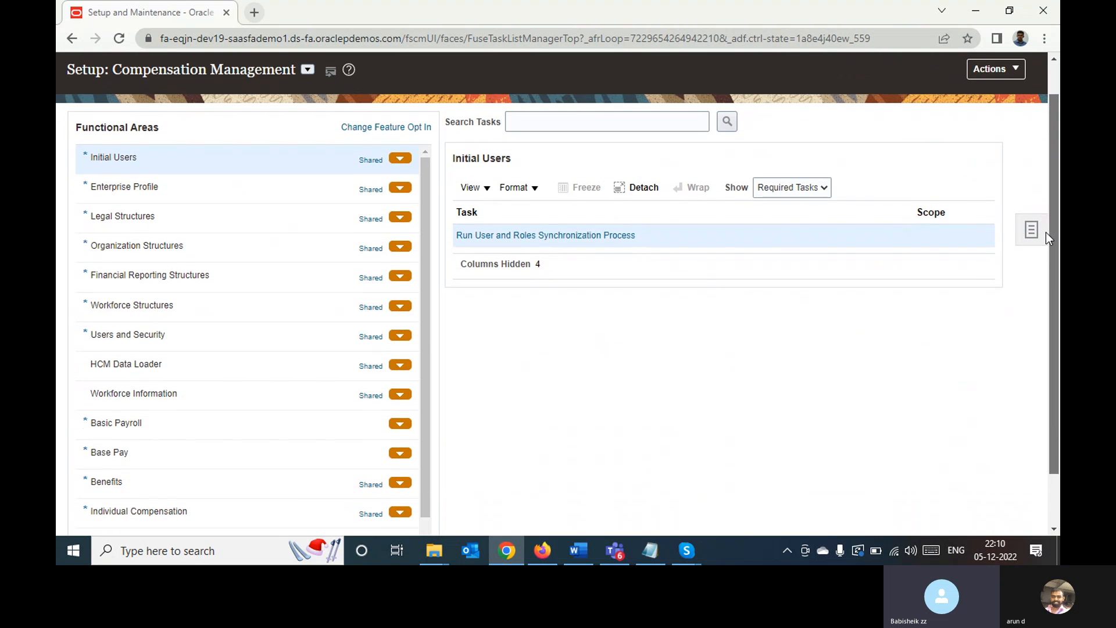
scroll(1029, 233, "up", 3)
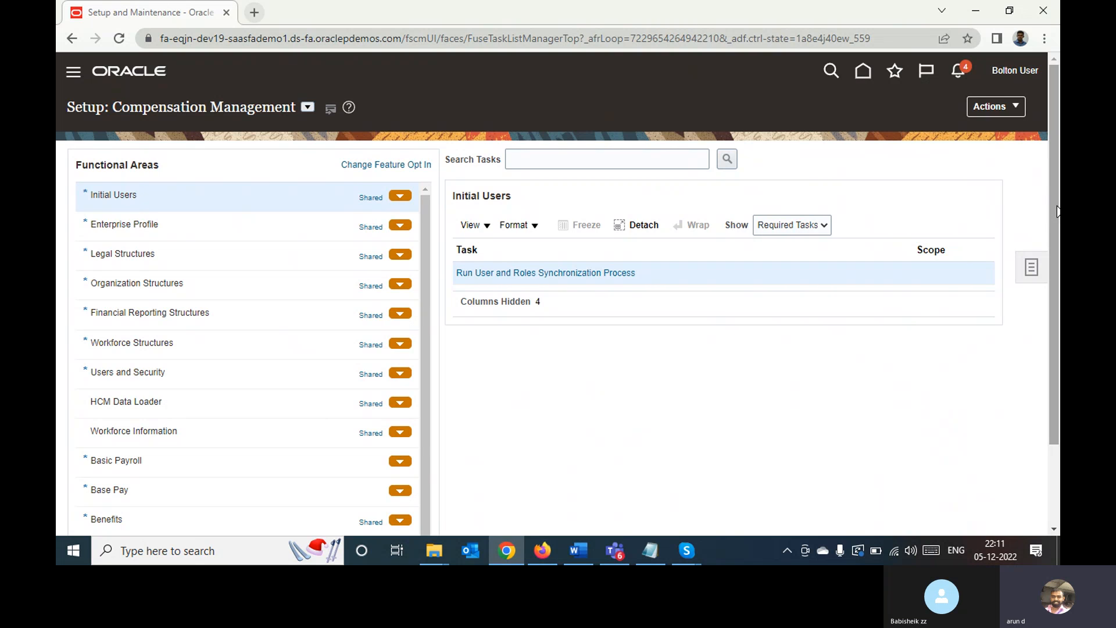
left_click(1036, 270)
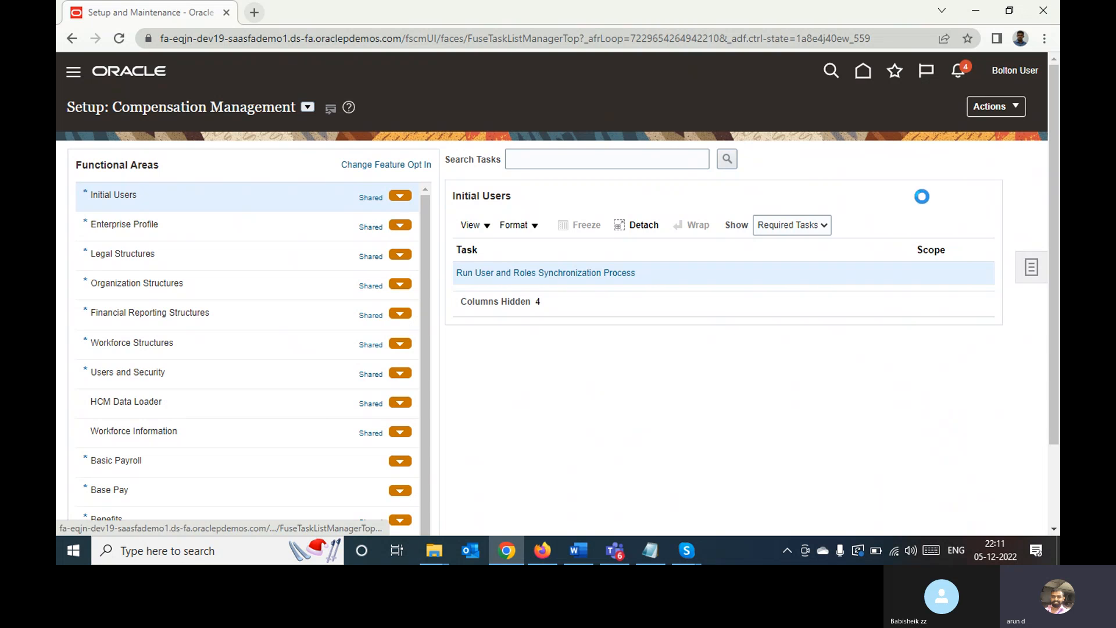
left_click(922, 162)
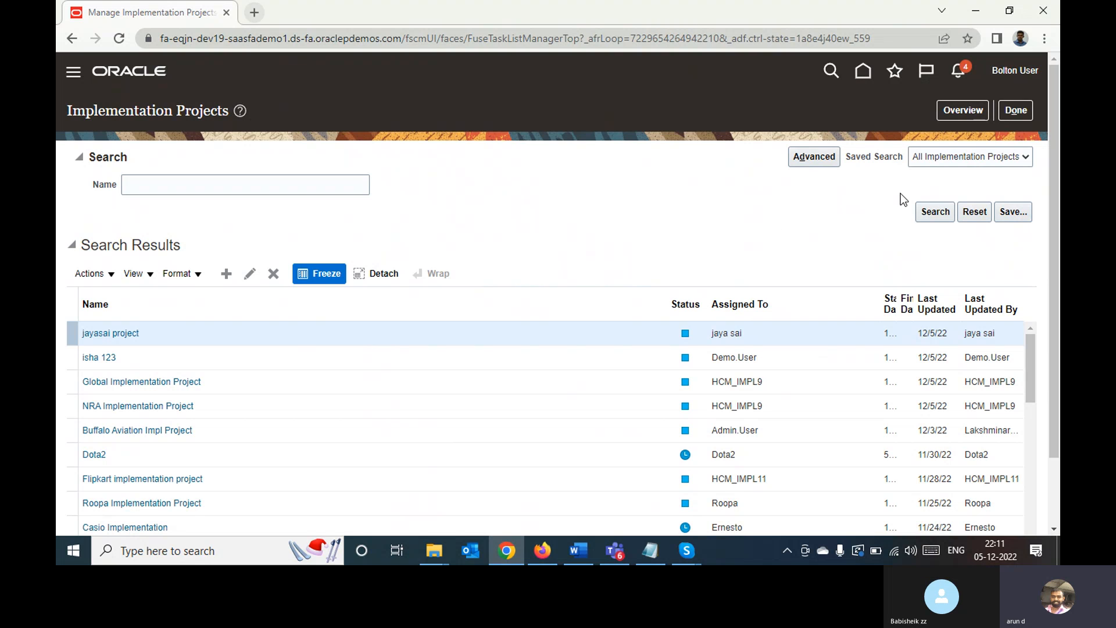
left_click(1007, 109)
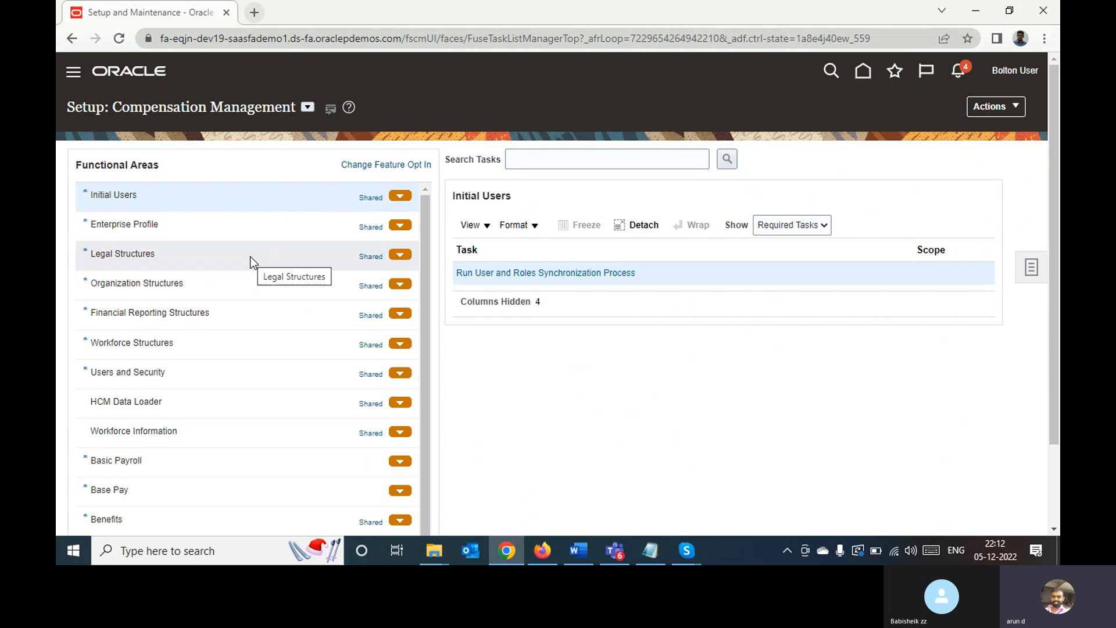
Show the required tasks of the Financial Reporting Structures functional area
left_click(212, 312)
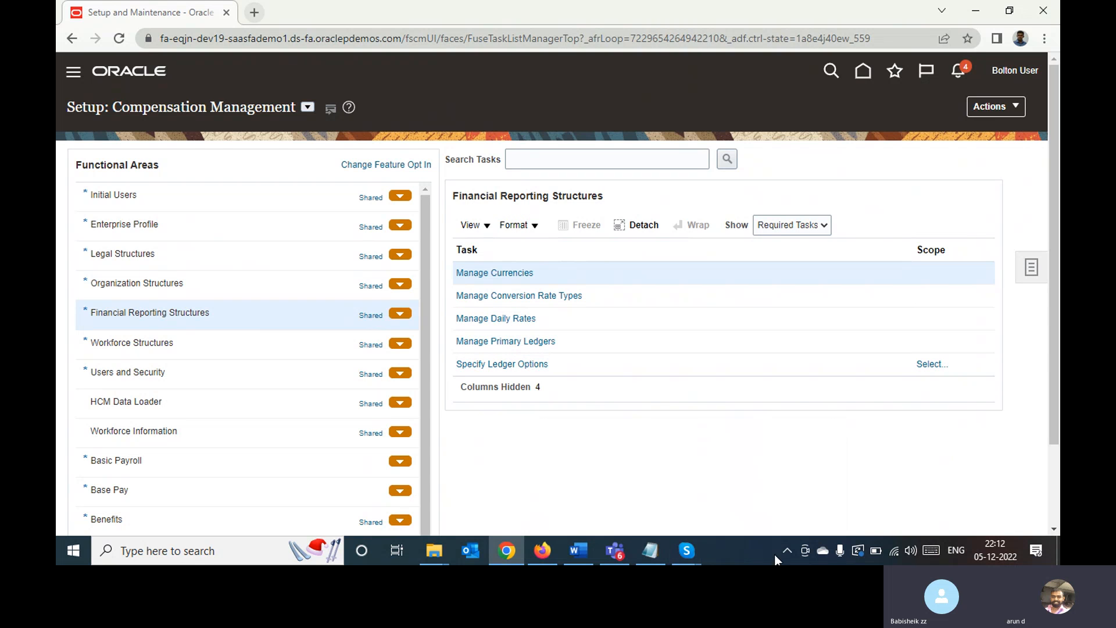
mouse_move(681, 546)
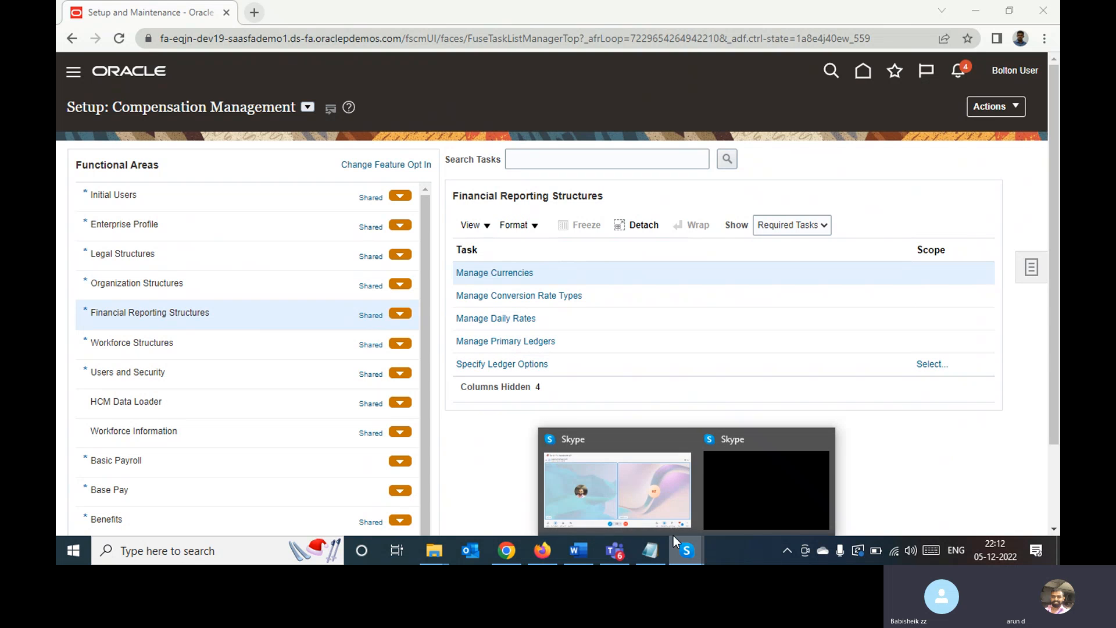